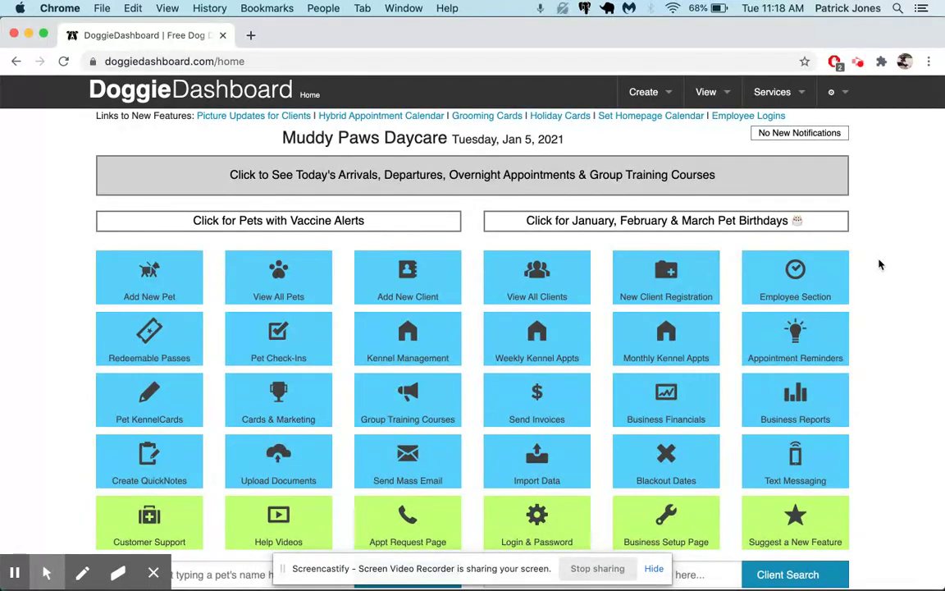
Look through the empty Pet Database, then the Client Database with no owners yet.
click(706, 92)
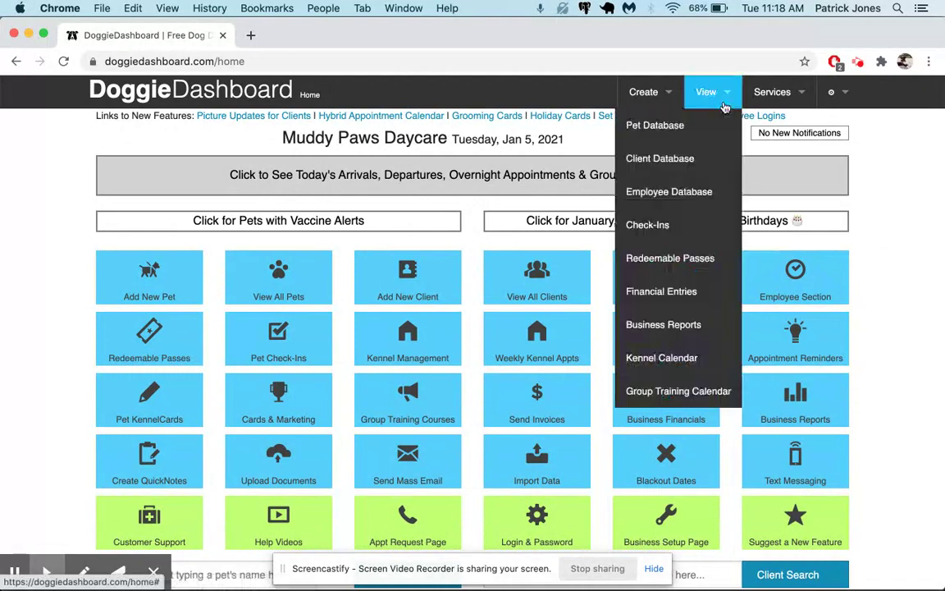
click(697, 127)
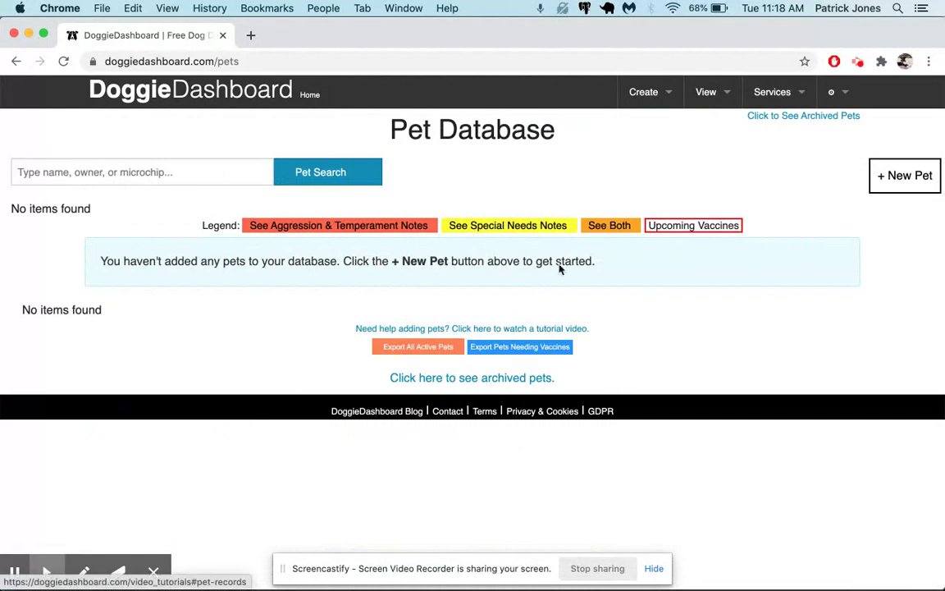
click(705, 92)
click(704, 157)
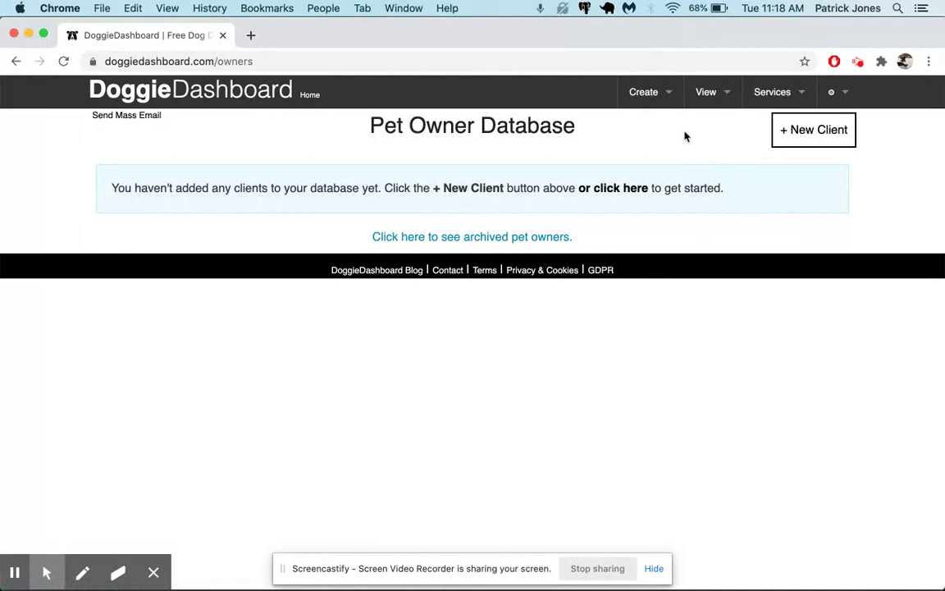
click(661, 94)
Start a new client record and enter the owner's first name, phone number and e-mail address.
click(643, 192)
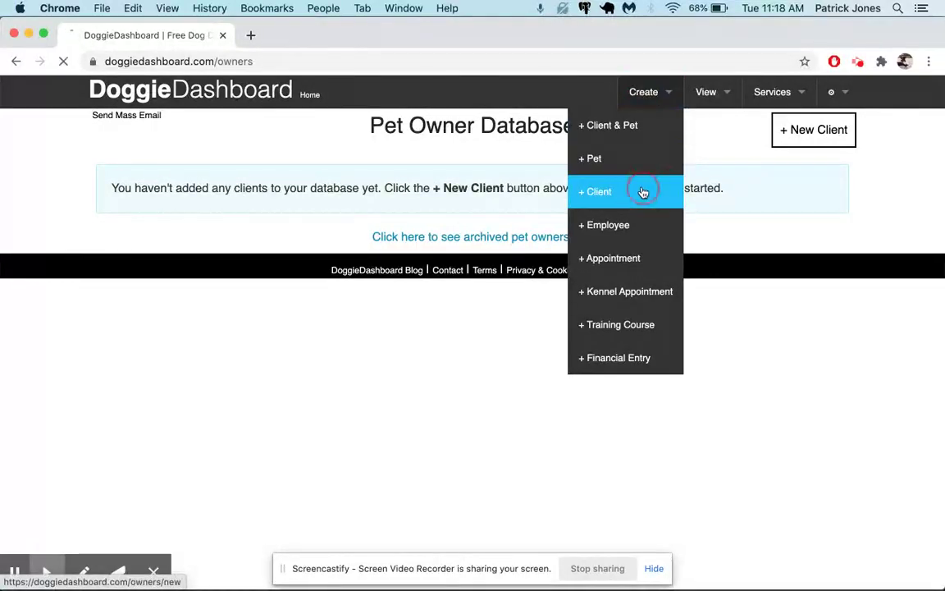
click(245, 250)
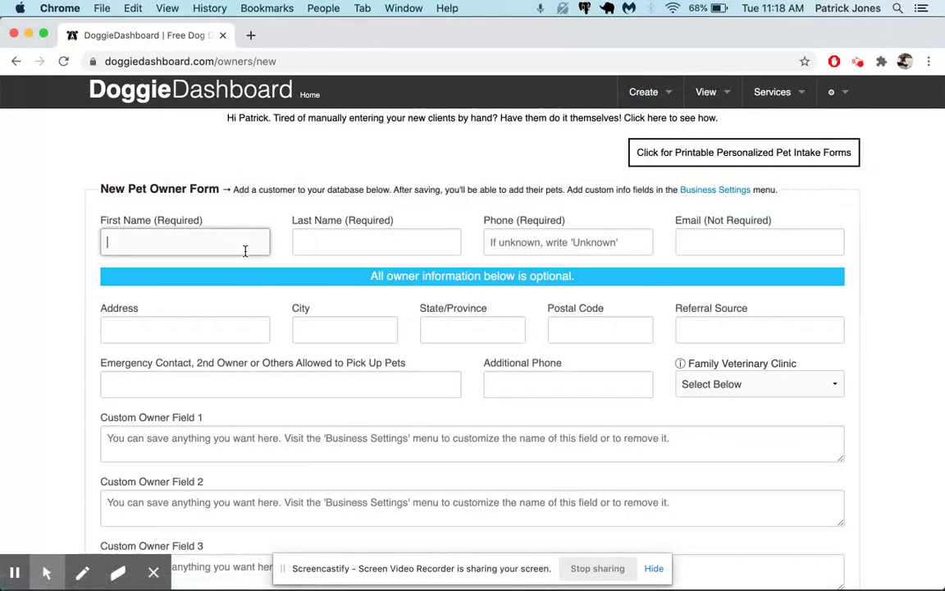
text(Jill)
key(Tab)
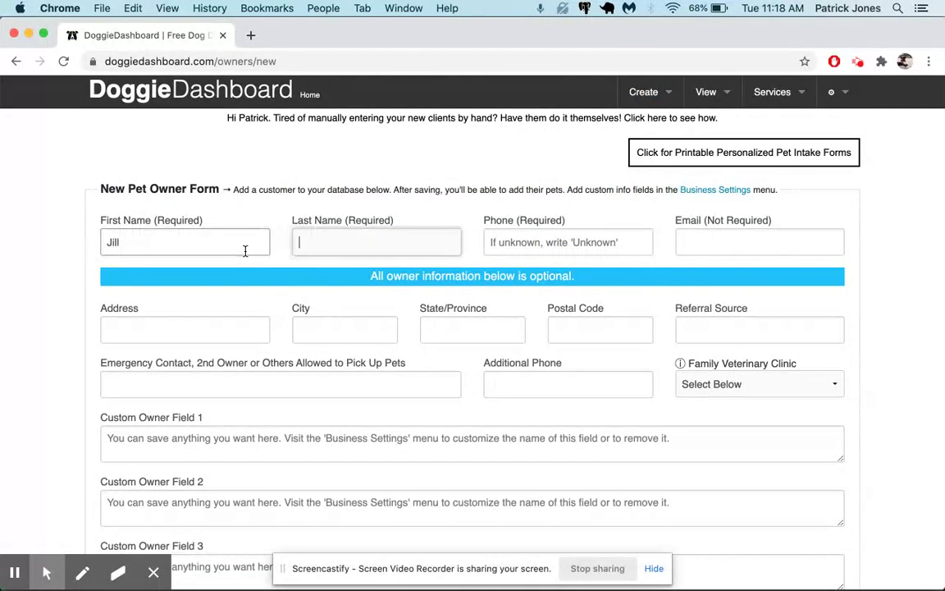
key(Tab)
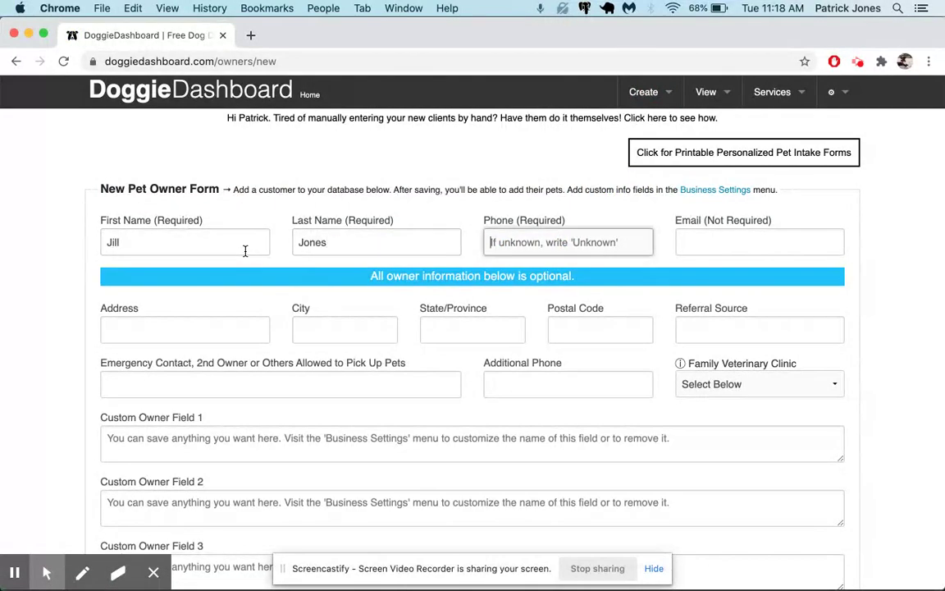
text(555-434-3434)
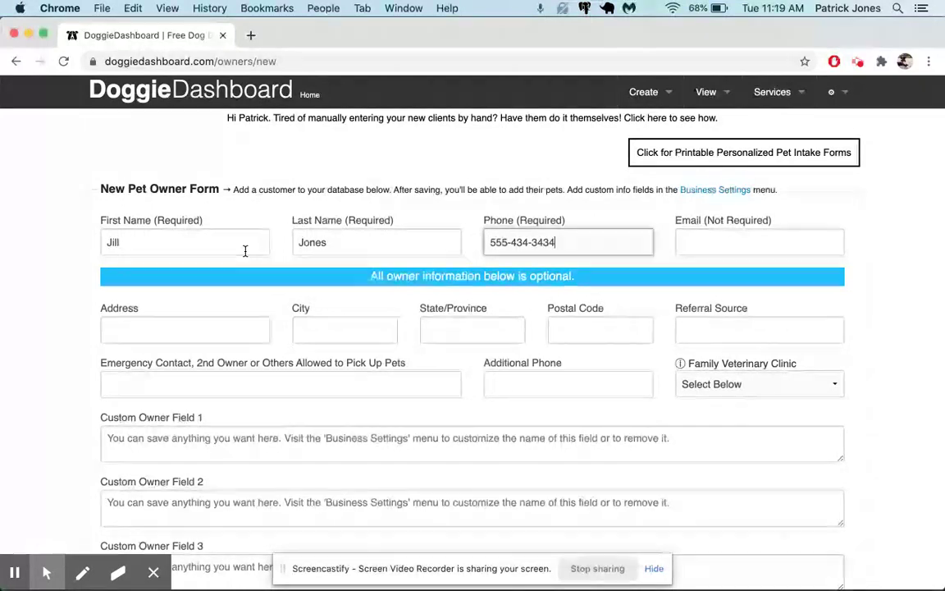
key(Tab)
text(jill#)
text(ex)
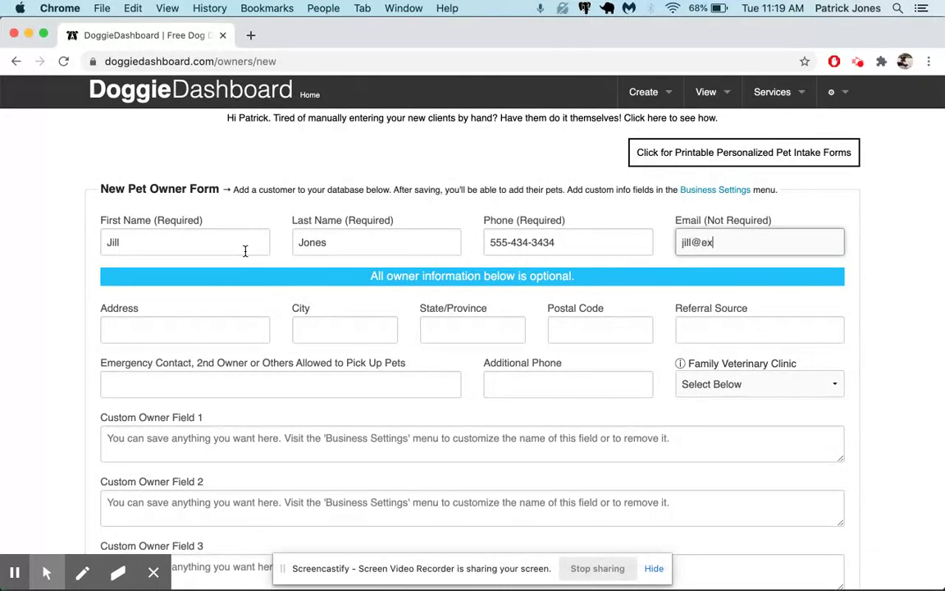
text(ample.com)
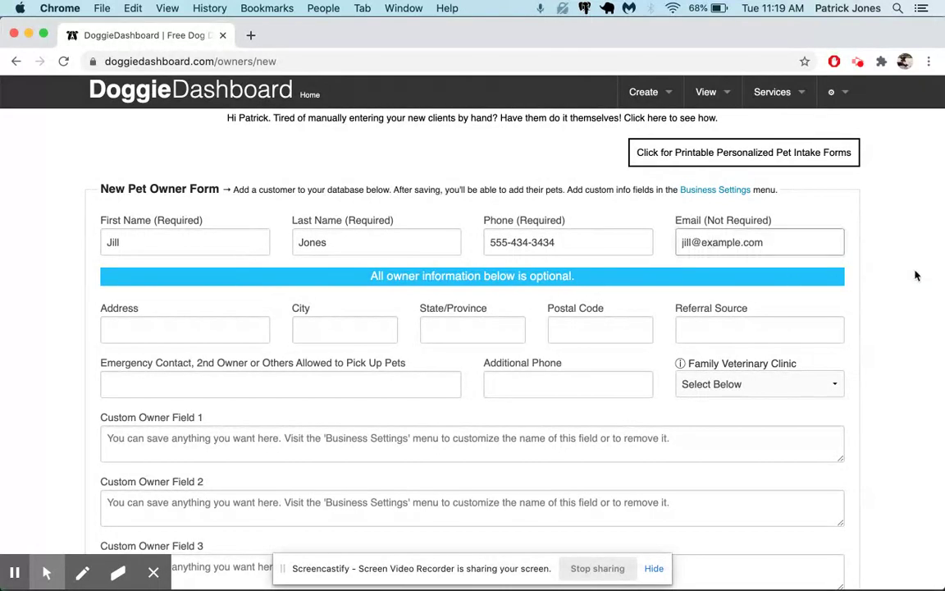
scroll(912, 276, down, 6)
scroll(907, 278, up, 4)
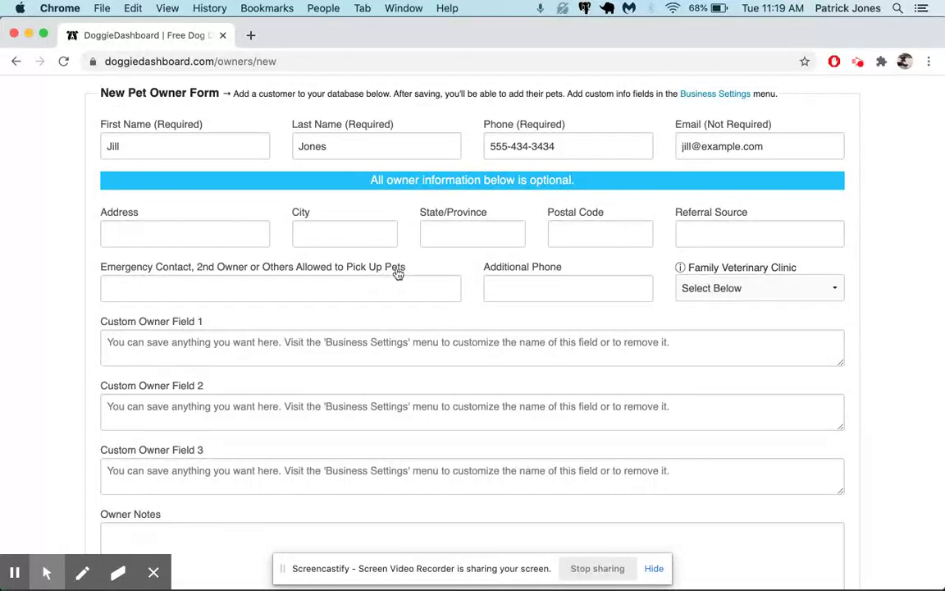
click(194, 237)
Enter the owner's street, city, state and postal code, an emergency contact and a work phone.
text(555)
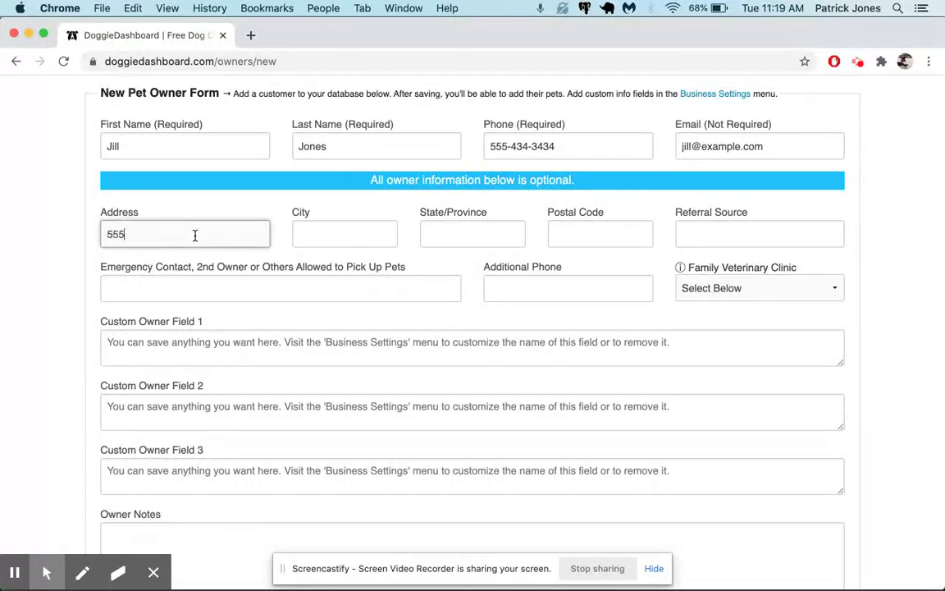
text( Main Street)
key(Tab)
text(Chica)
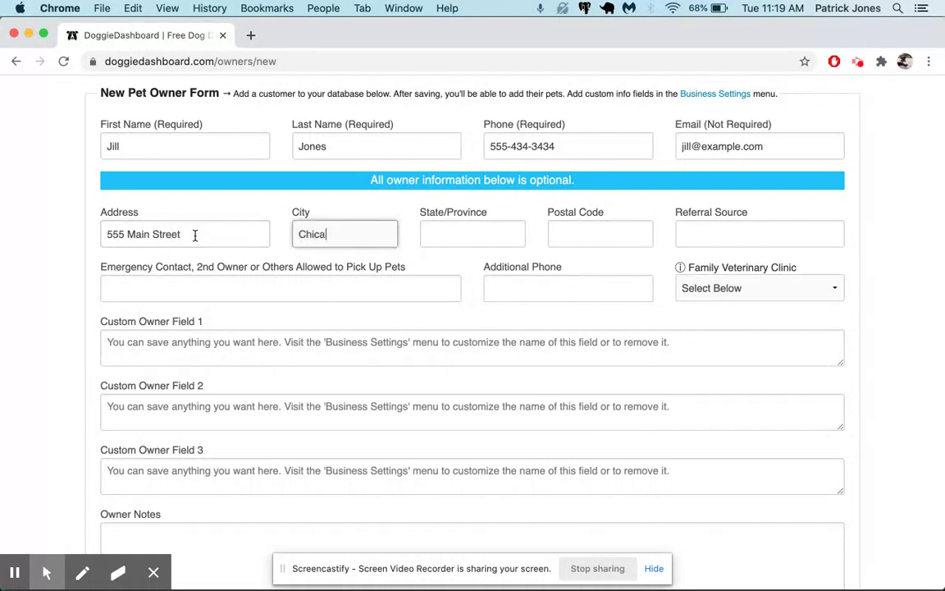
text(go)
key(Tab)
text(IL)
key(Tab)
text(535343)
key(Tab)
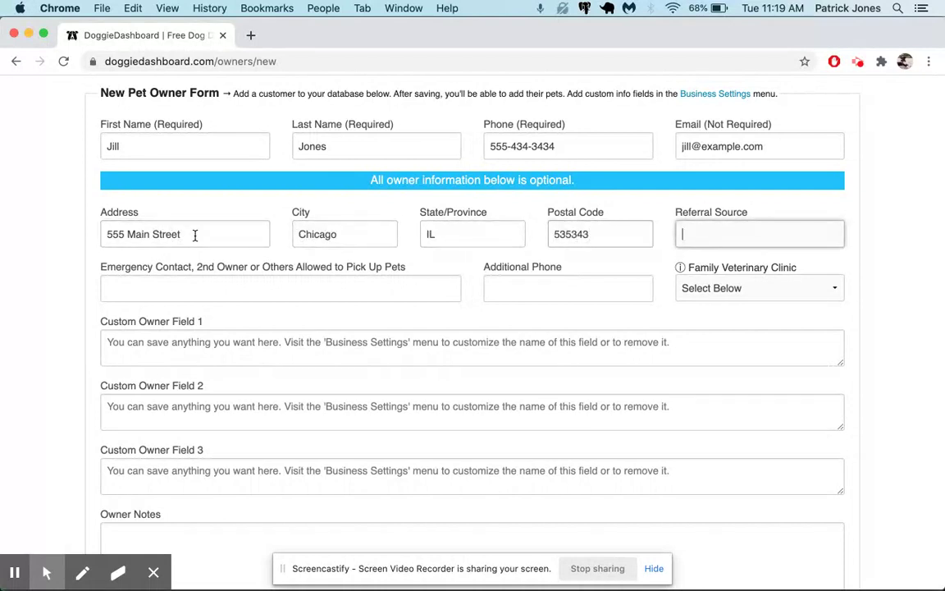
key(Tab)
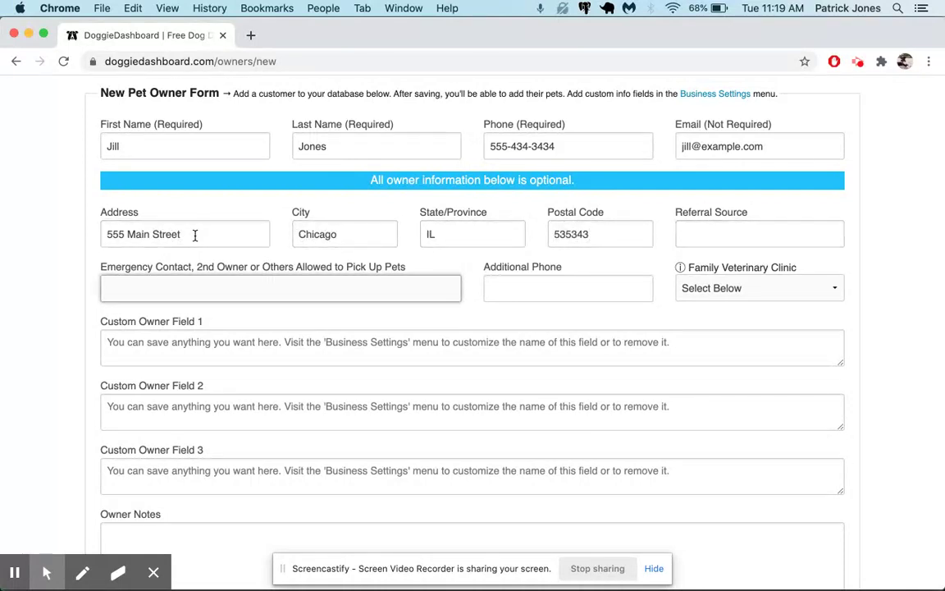
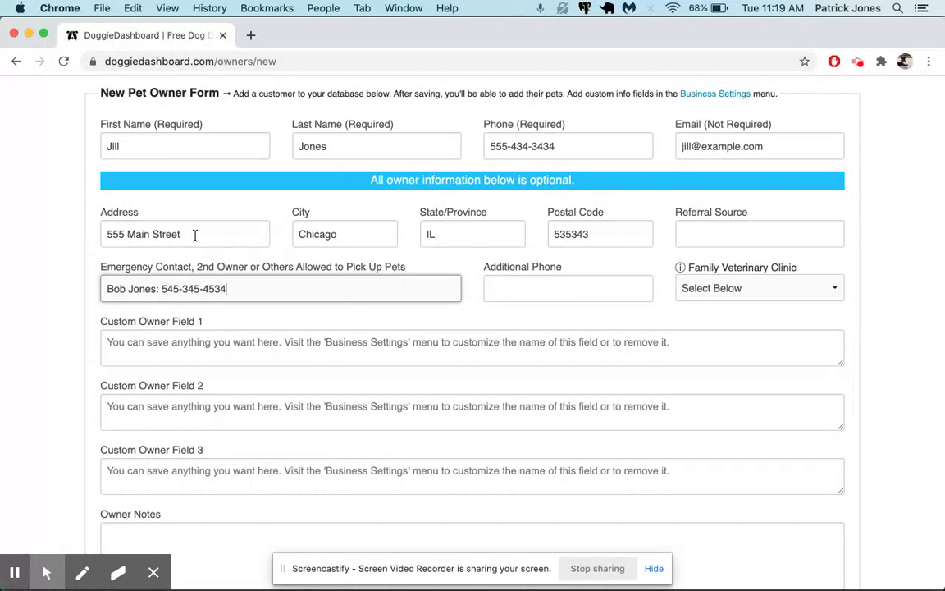
key(Tab)
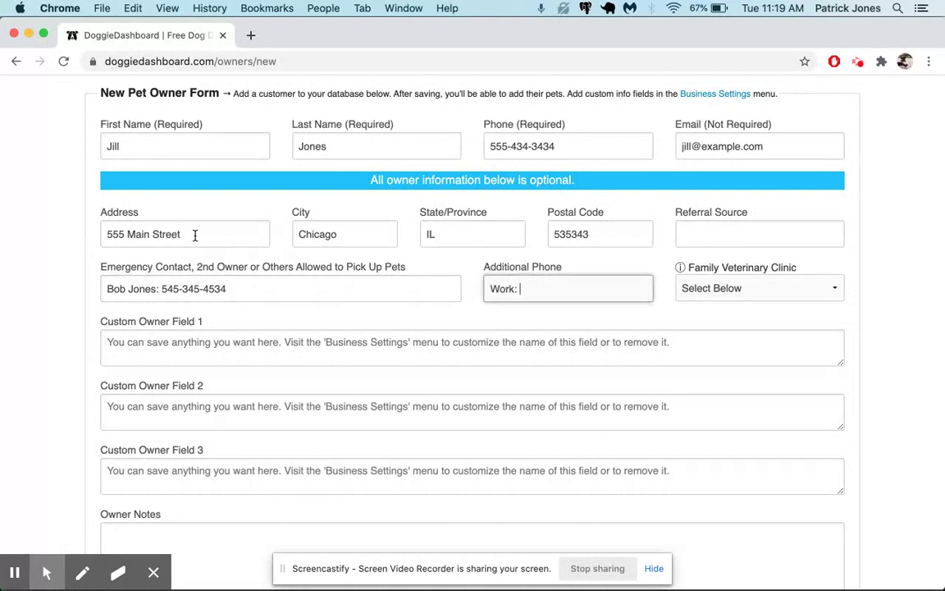
text(Work: 234-34-3432)
Add Pet Center Health Clinic as a new family vet clinic with its phone number.
click(762, 288)
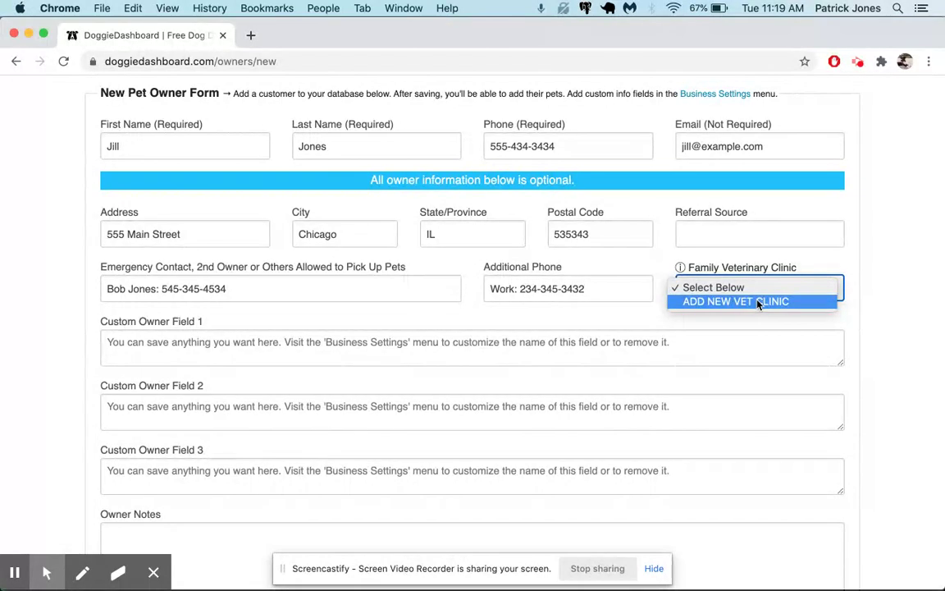
click(758, 302)
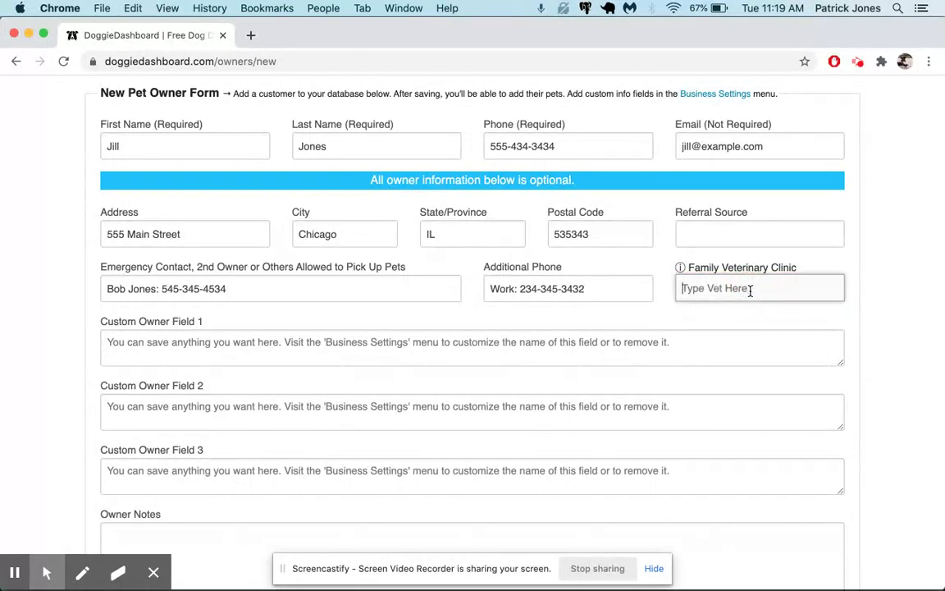
text(A)
key(BackSpace)
text(Pets )
text(42)
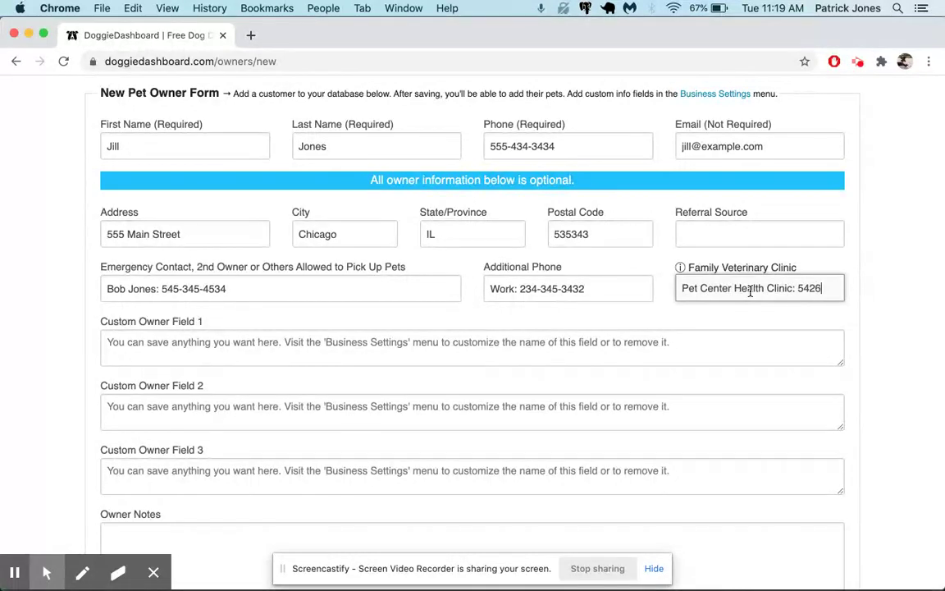
text(-343-3634)
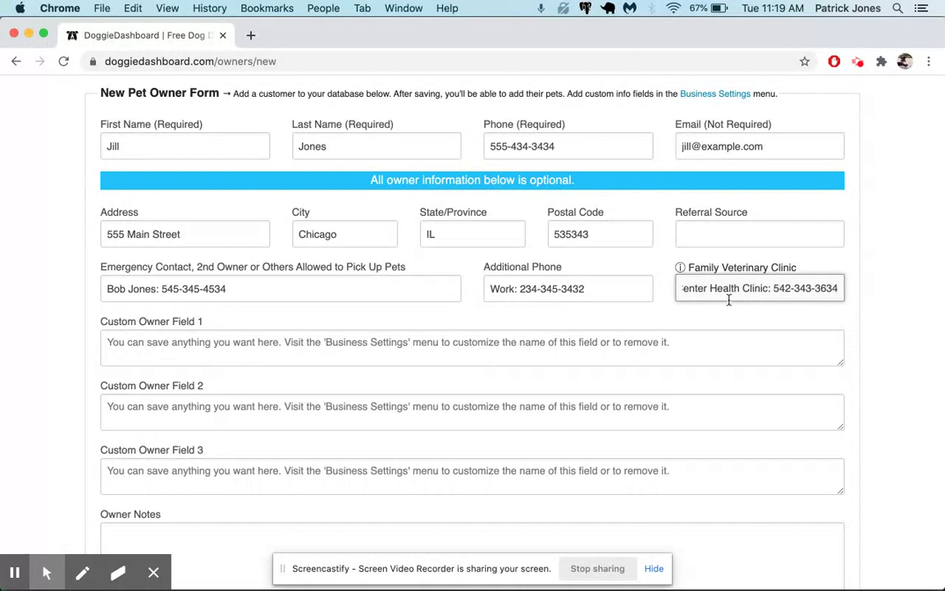
scroll(729, 299, down, 2)
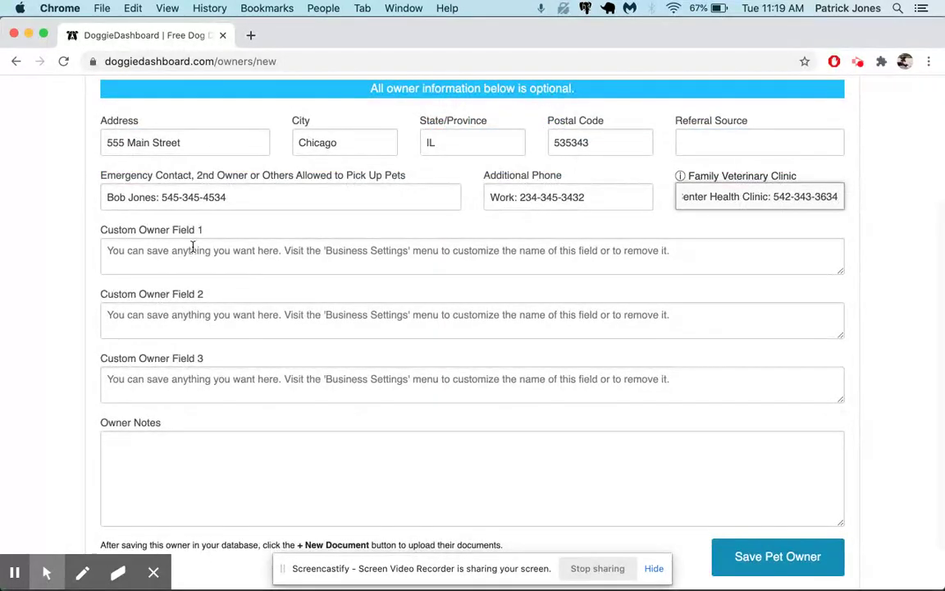
Scroll past the custom fields and Owner Notes and save the record with Save Pet Owner.
click(324, 318)
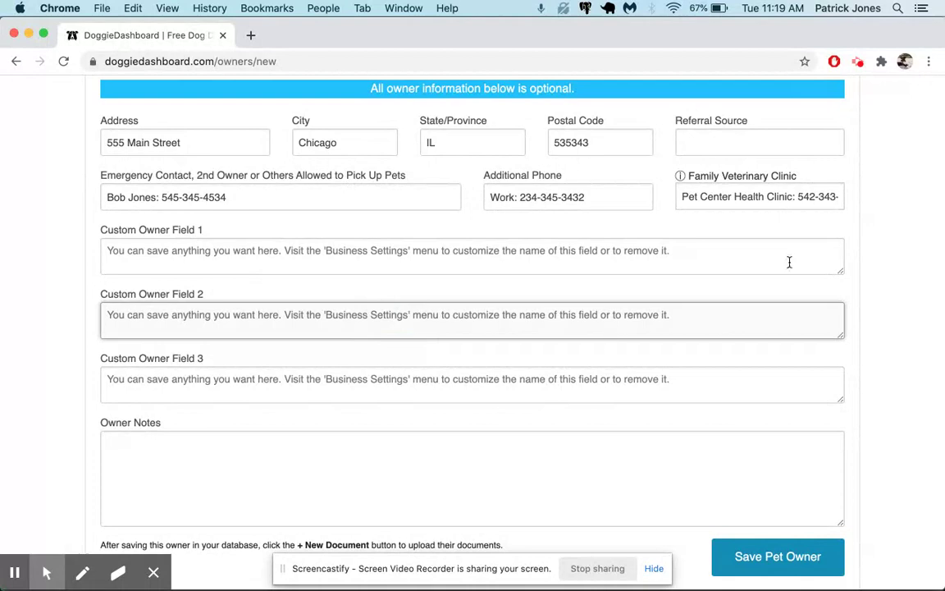
scroll(789, 262, up, 4)
click(831, 92)
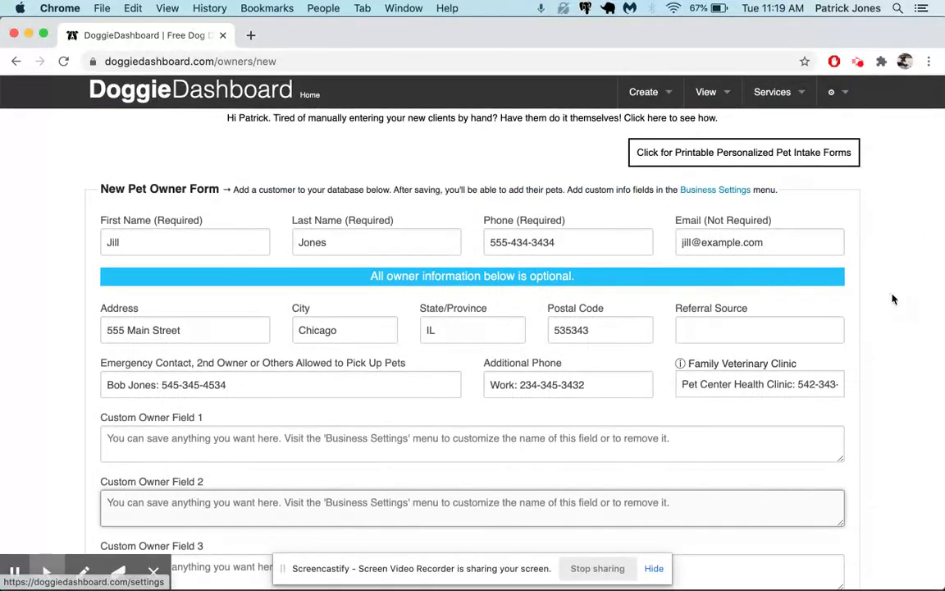
scroll(893, 299, down, 3)
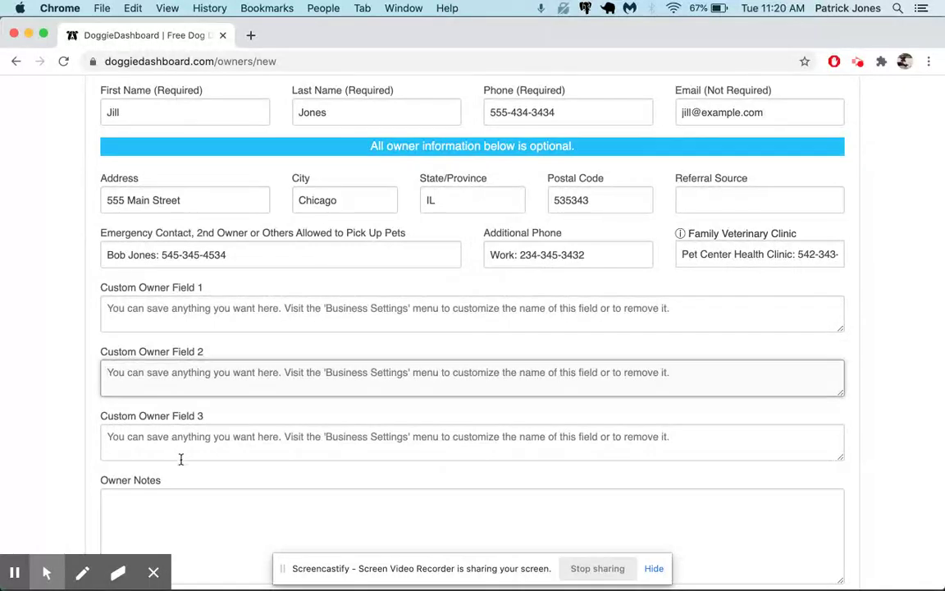
scroll(180, 459, down, 2)
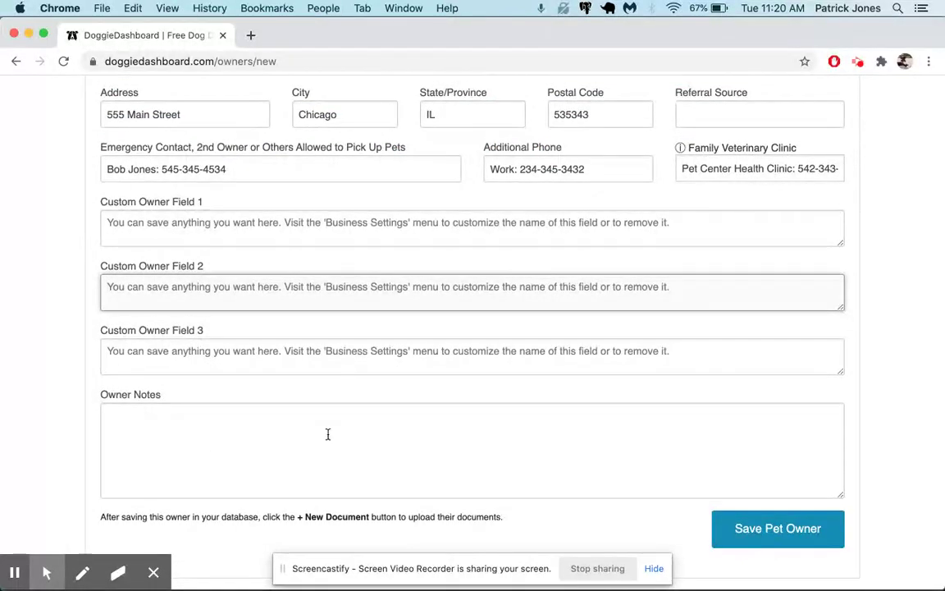
scroll(327, 434, up, 5)
scroll(328, 434, down, 6)
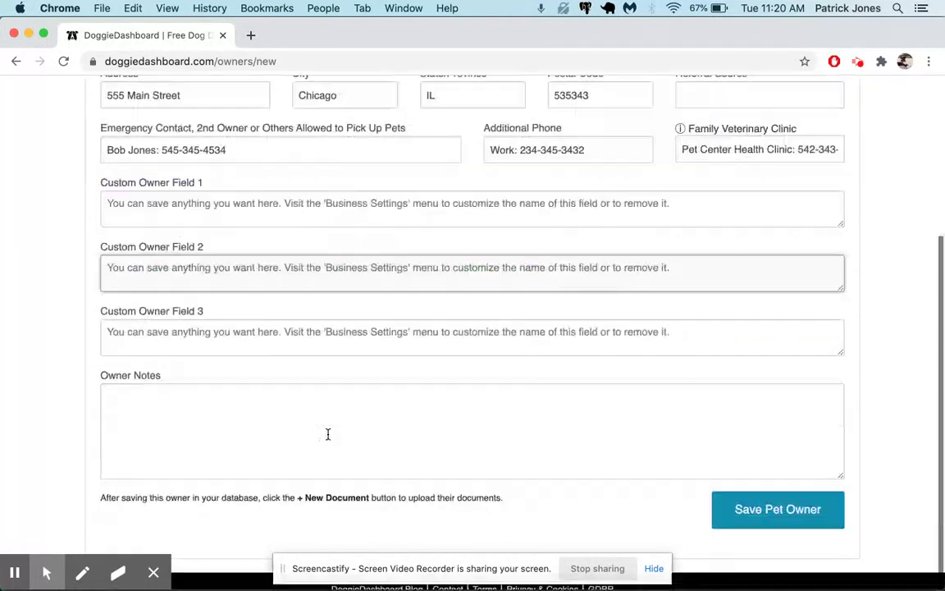
click(776, 513)
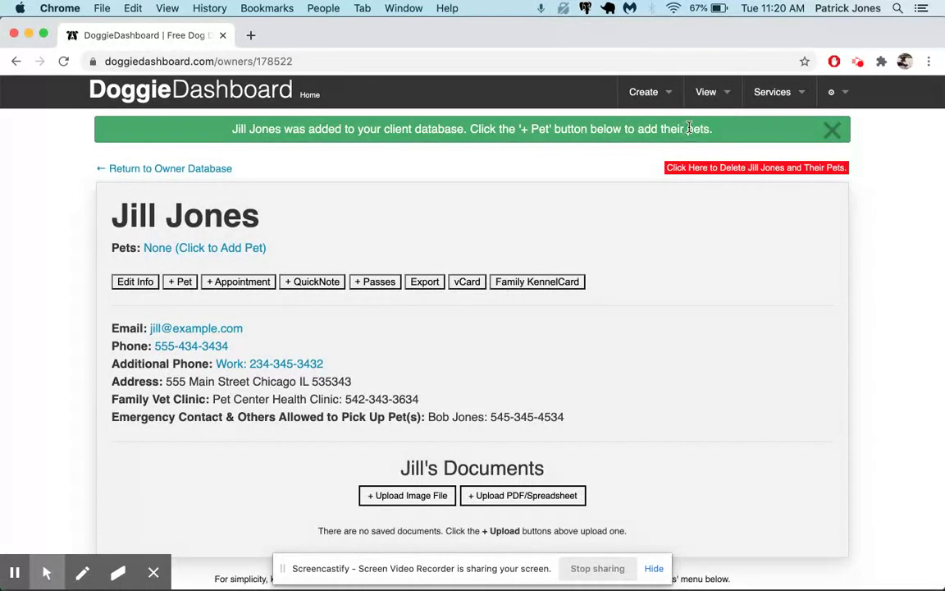
Open the new client's record from the Client Database and start adding a pet for them.
click(705, 92)
click(697, 158)
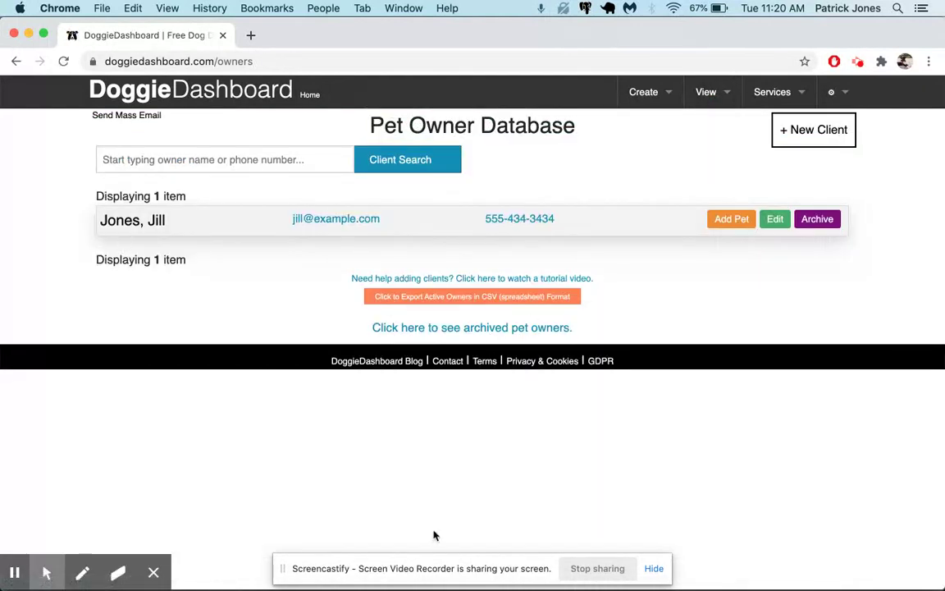
click(161, 222)
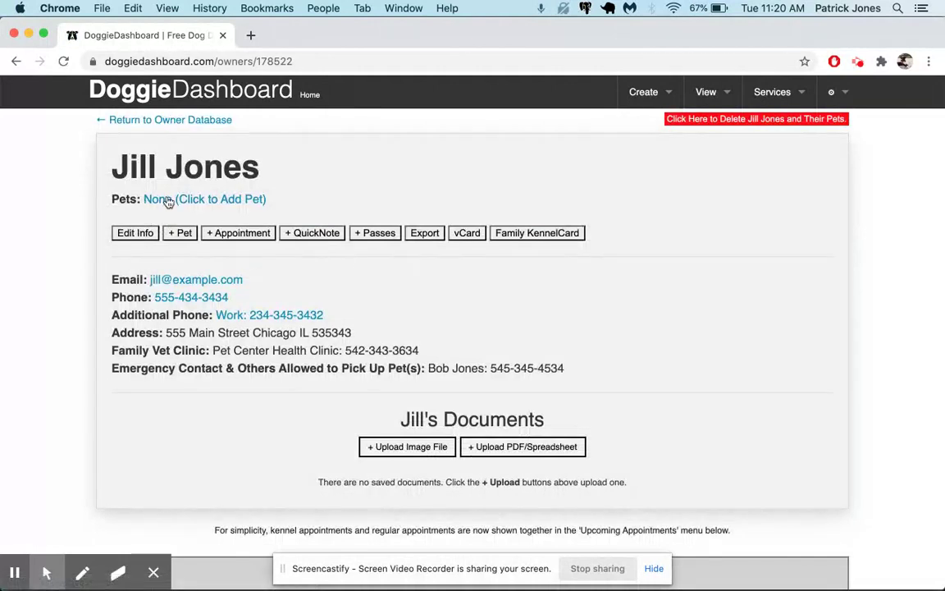
click(233, 205)
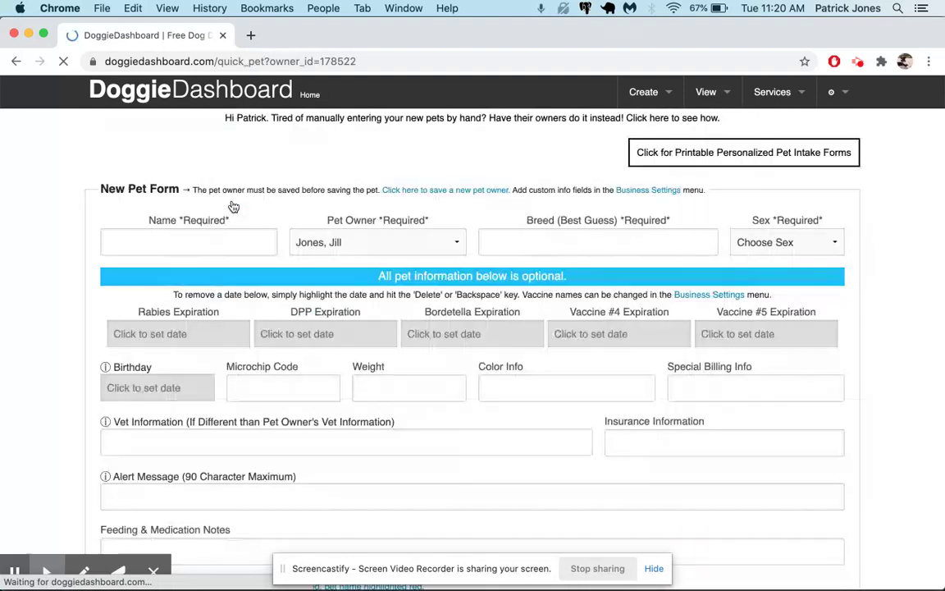
Start a new pet entry from Create > + Pet and choose the new client as owner.
scroll(463, 190, down, 2)
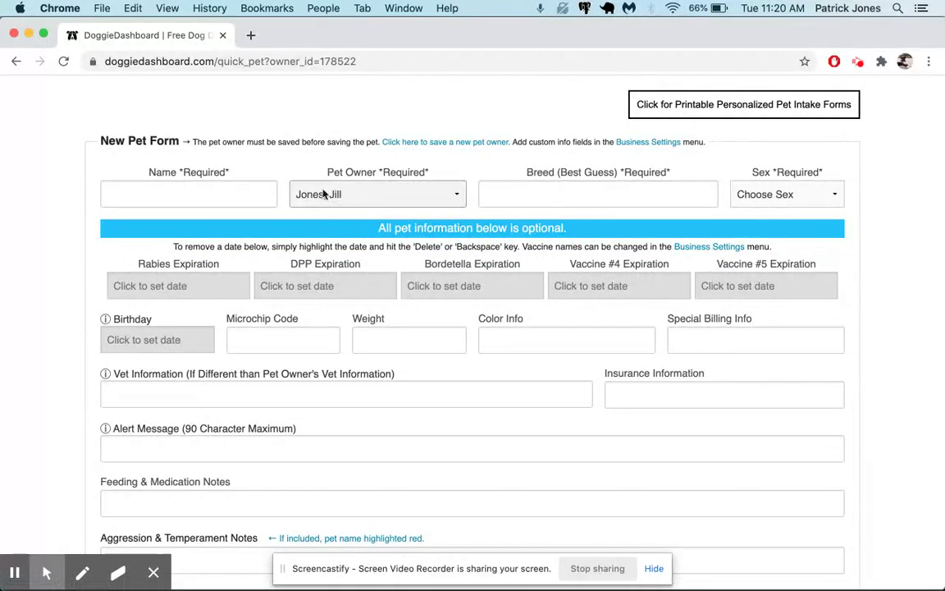
scroll(636, 82, up, 2)
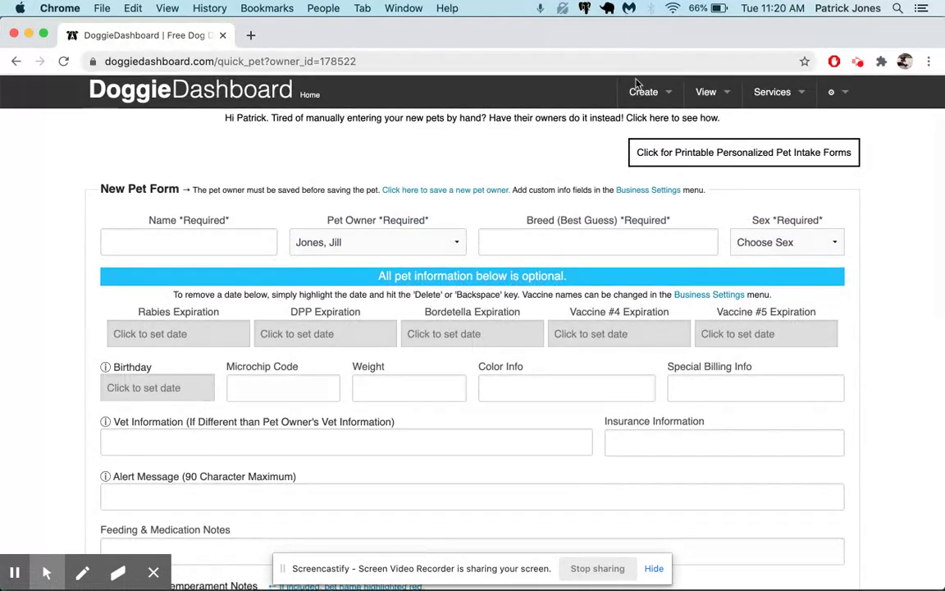
click(641, 91)
click(626, 152)
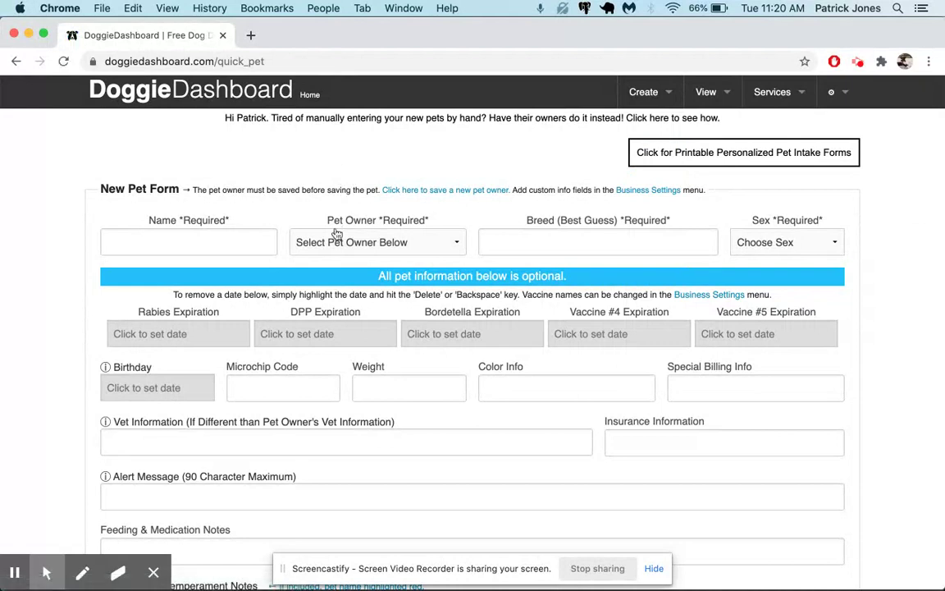
click(354, 251)
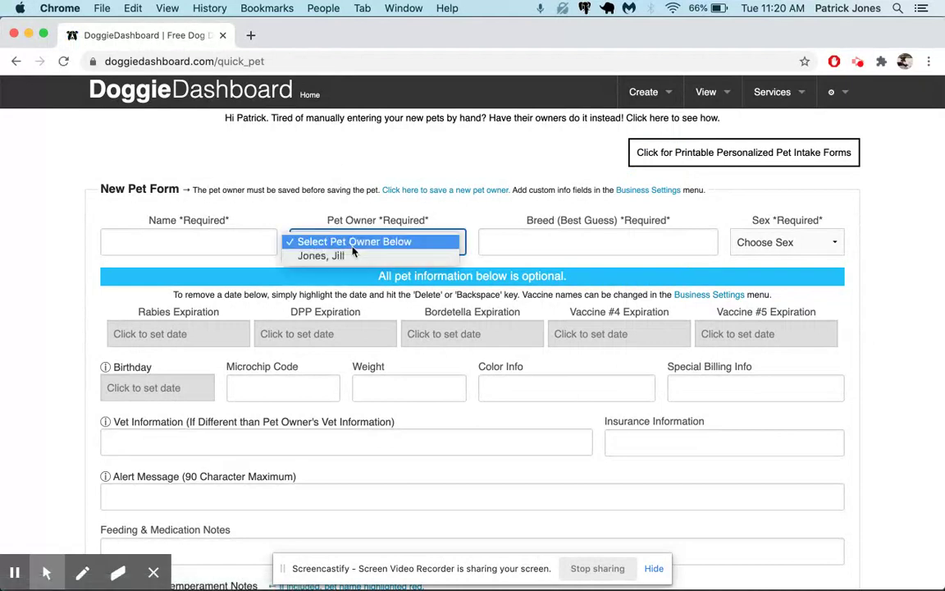
click(308, 253)
Name the pet Sparky, set breed to Australian Shepherd and sex to Neutered Male.
click(245, 248)
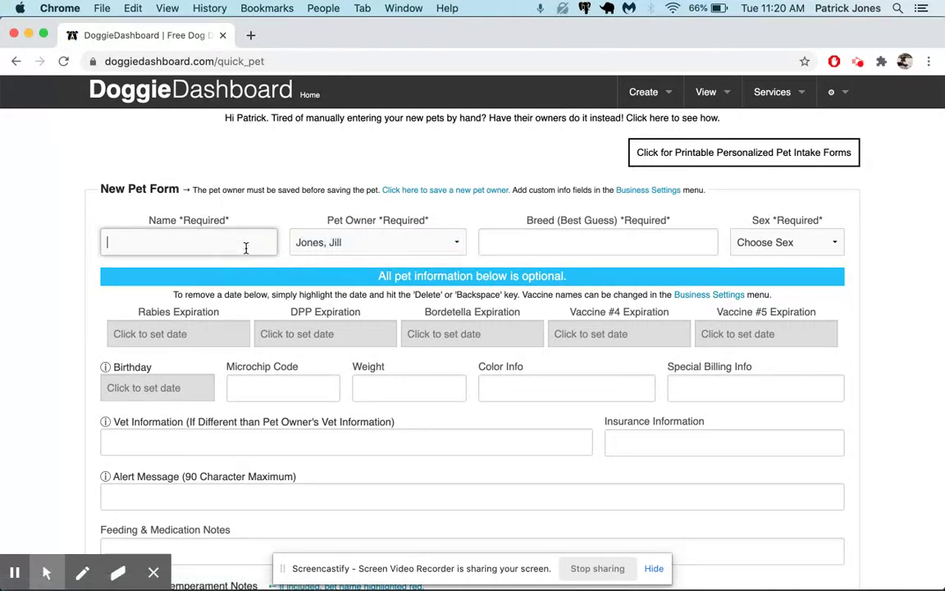
text(Sparky)
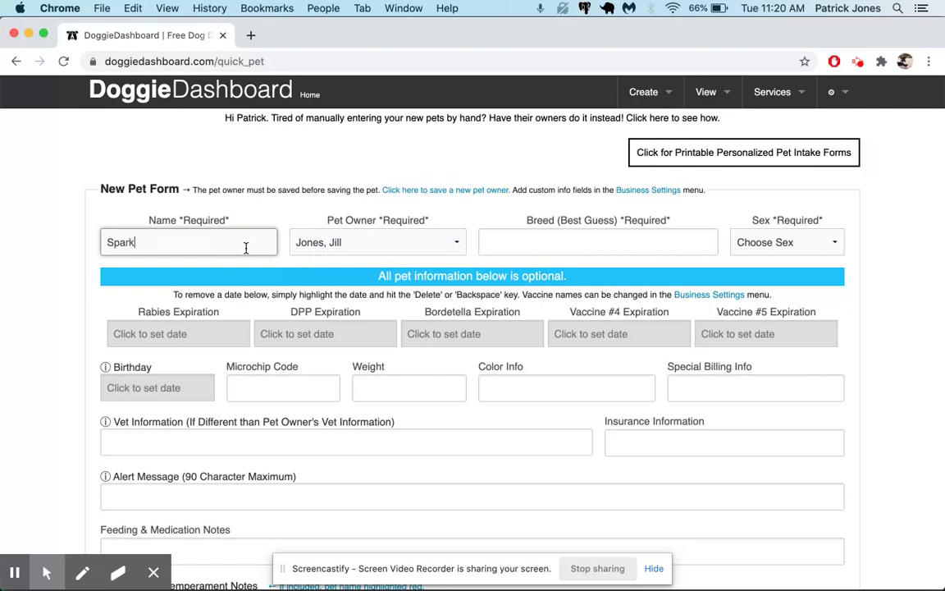
key(Tab)
key(Tab)
text(Austr)
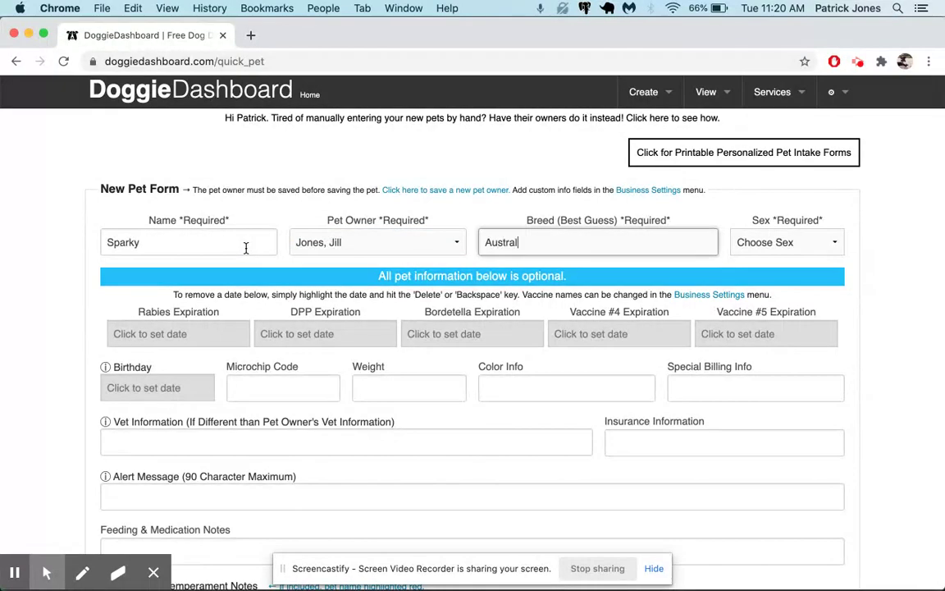
key(Tab)
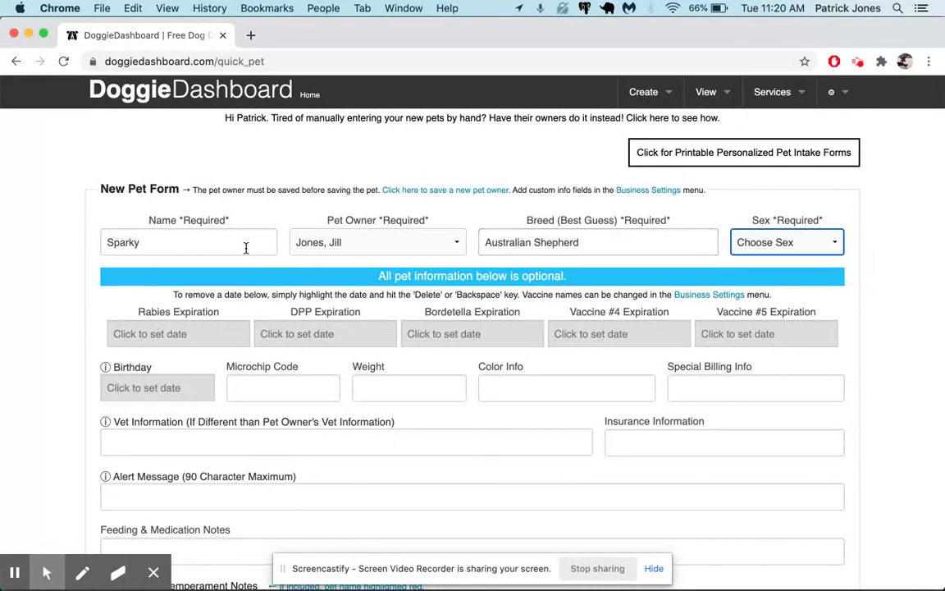
click(759, 244)
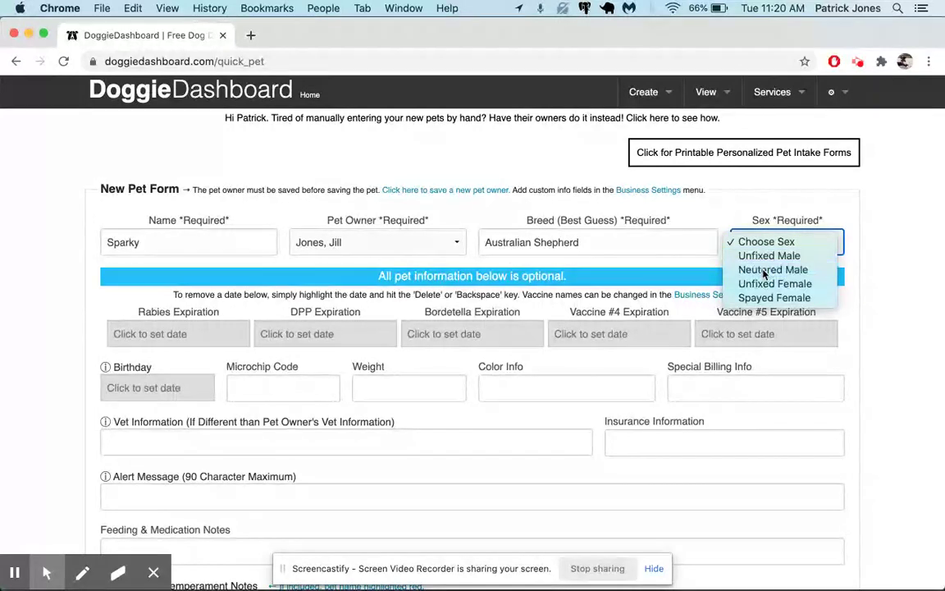
click(749, 270)
scroll(432, 228, down, 3)
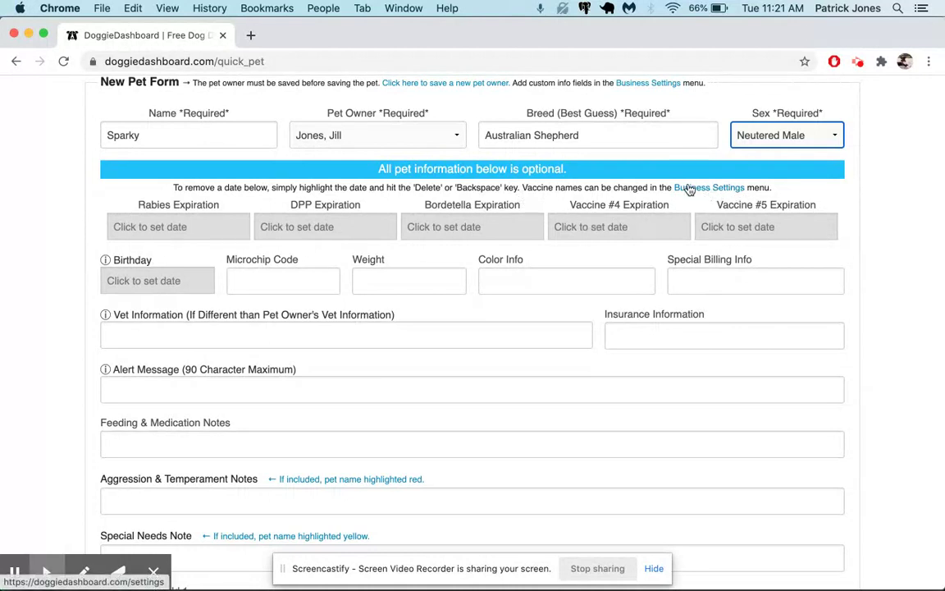
Open the Rabies Expiration date picker on Sparky's form.
click(206, 229)
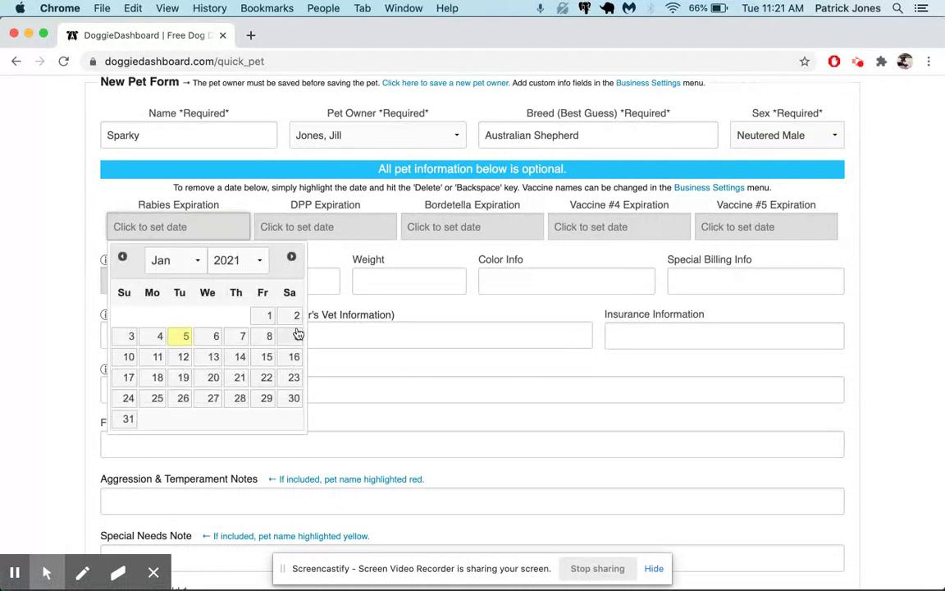
Pick a first Rabies date, then set DPP expiration to May 13 2021.
click(213, 356)
click(308, 233)
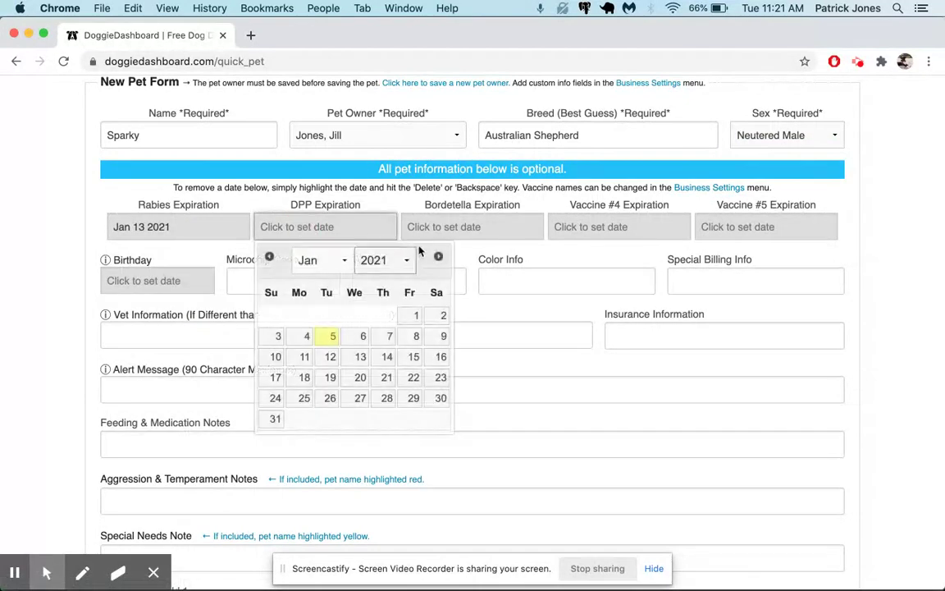
click(436, 258)
click(437, 258)
click(436, 258)
click(436, 257)
click(385, 357)
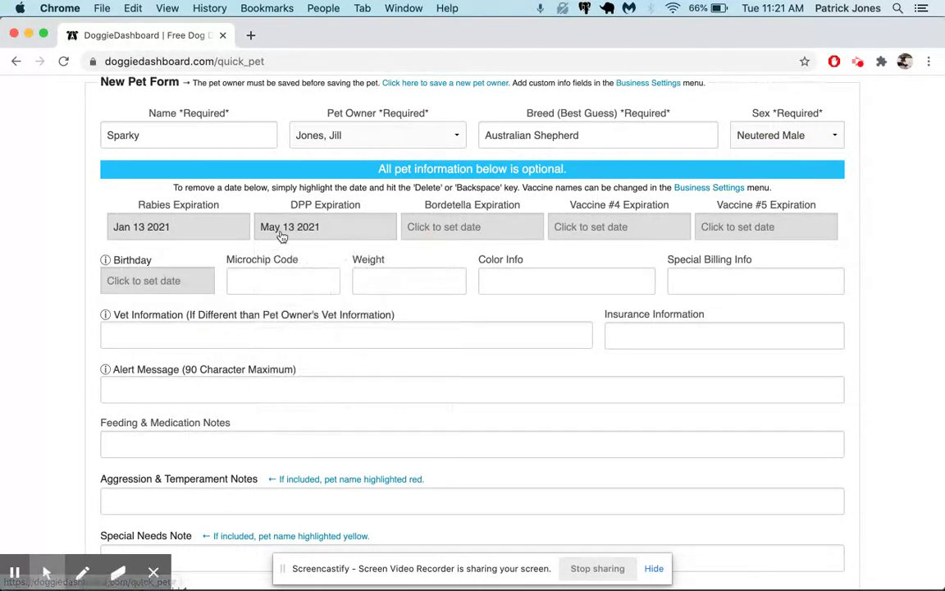
Set Bordetella expiration to Dec 14 2020 and change Rabies to Jun 11 2021.
click(472, 235)
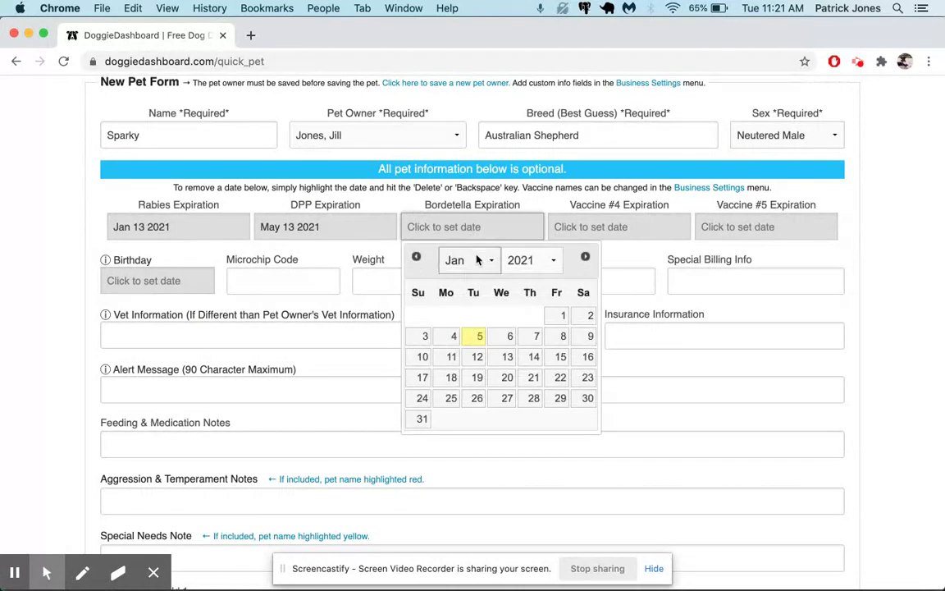
click(417, 256)
click(450, 355)
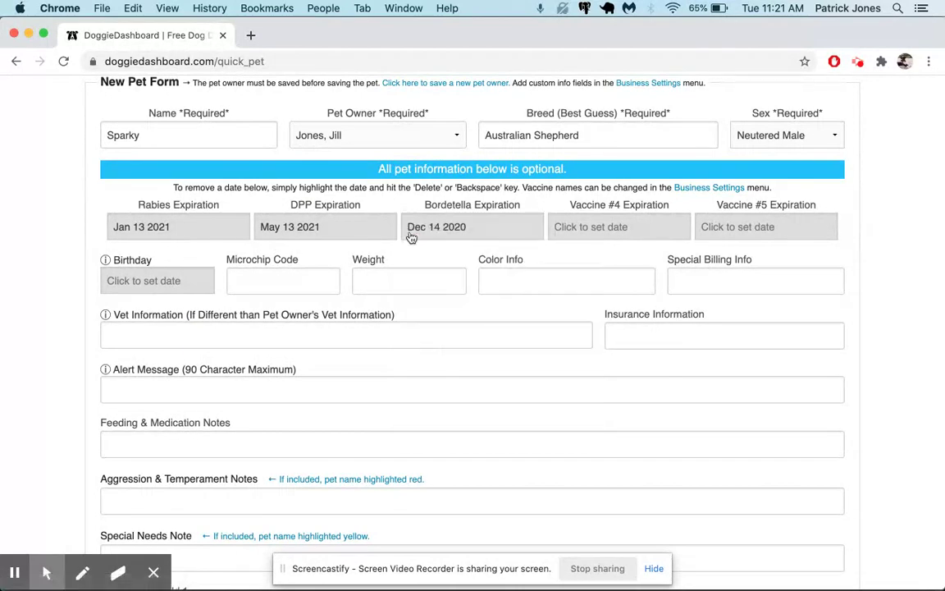
click(201, 223)
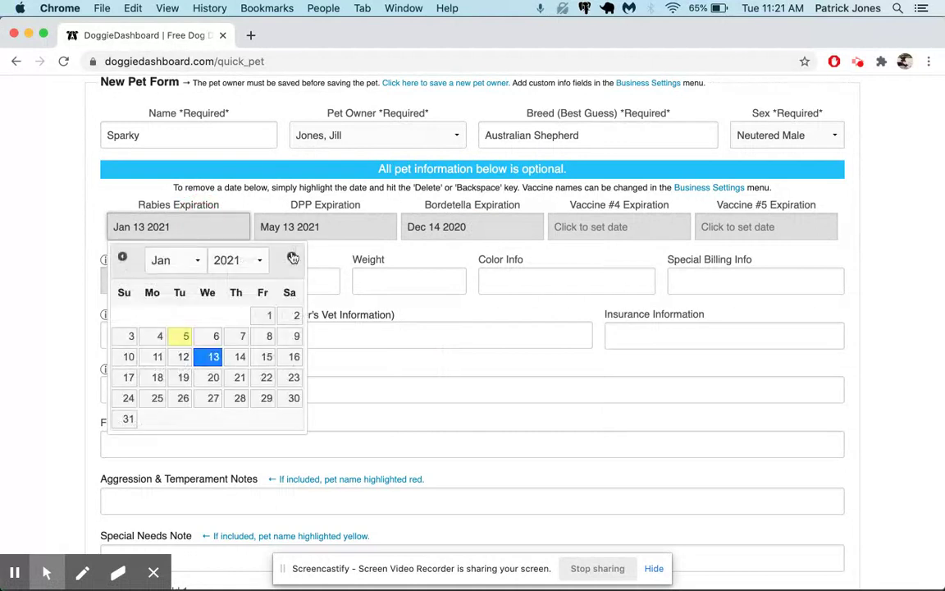
click(292, 256)
click(292, 256)
click(292, 256)
click(292, 256)
click(292, 256)
click(266, 335)
scroll(310, 380, down, 3)
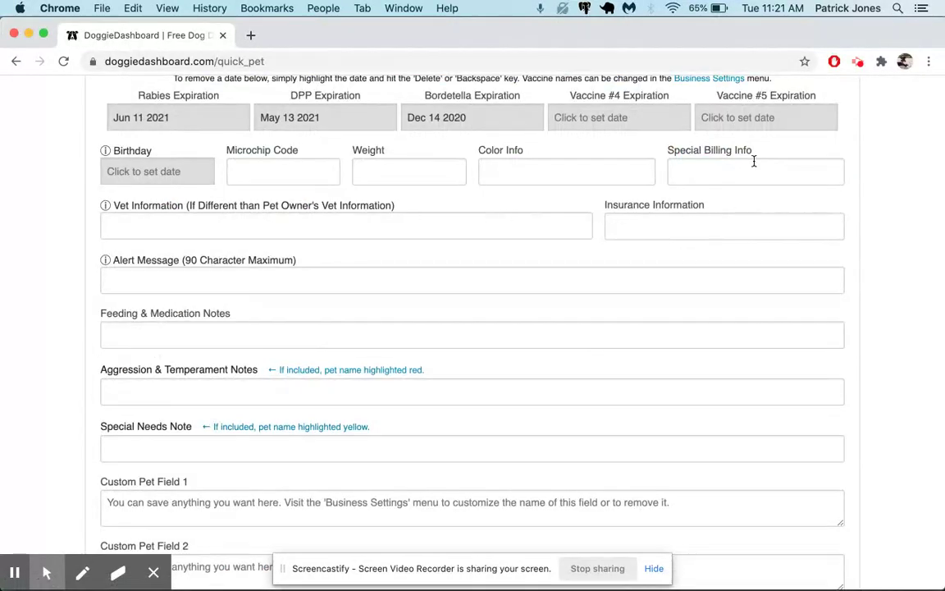
Enter microchip code 2343LKJLKJ and the feeding note 'Two cups of dry food around'.
click(280, 169)
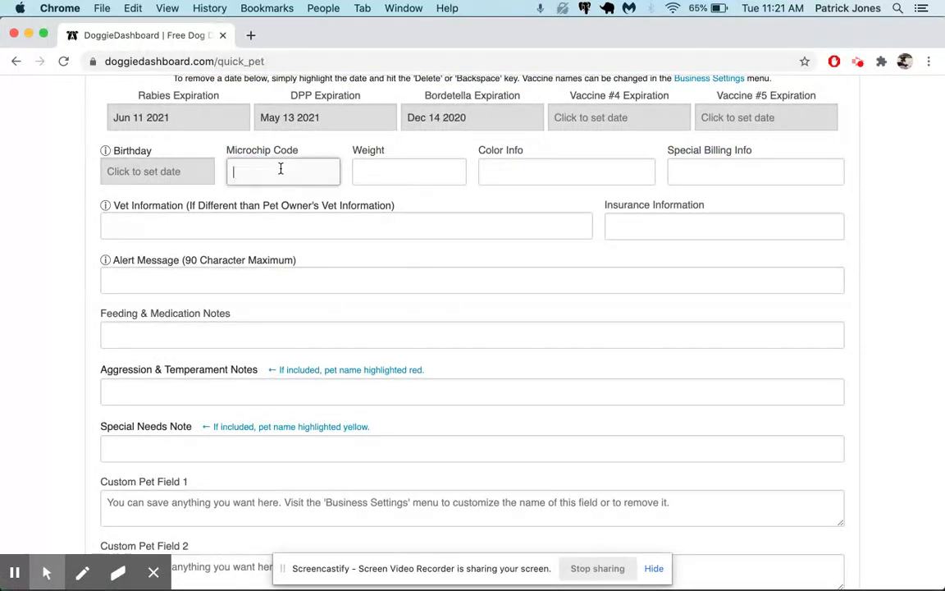
text(2343LKJLKJ)
key(Tab)
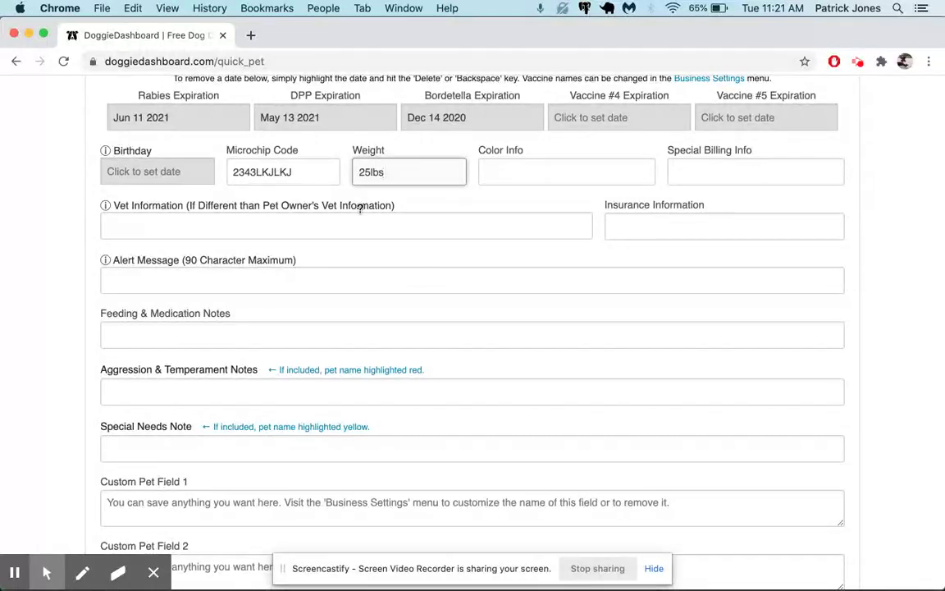
scroll(393, 287, down, 1)
click(299, 316)
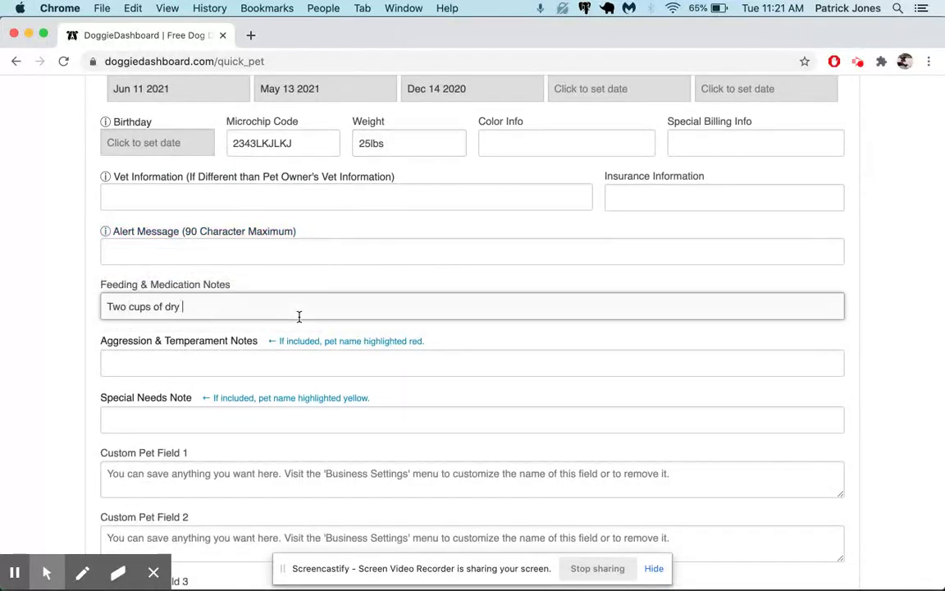
text(Two cups of dry food around 11am.)
Move down past the custom pet fields to the Pet Photo section and begin an upload.
scroll(299, 316, down, 5)
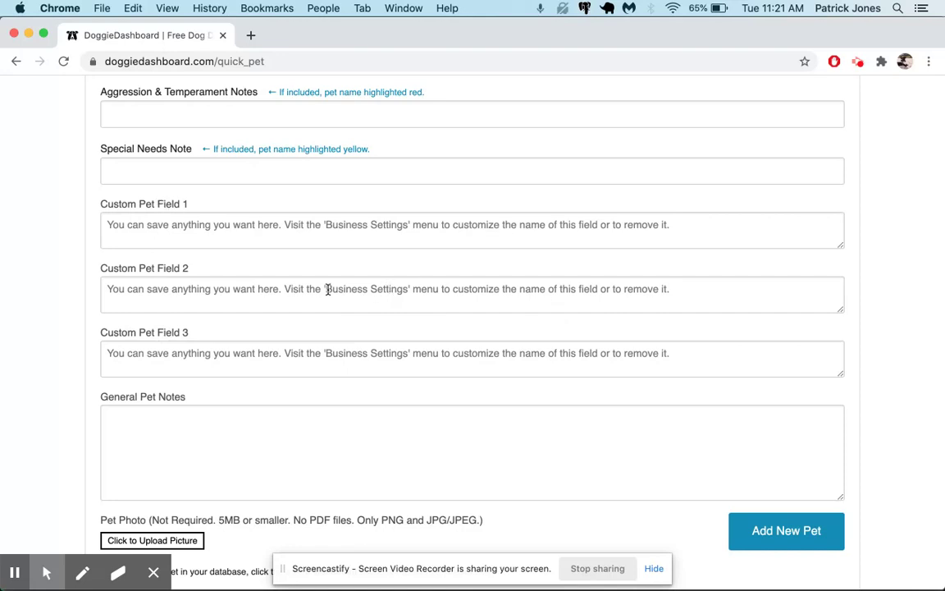
click(407, 289)
scroll(679, 274, up, 10)
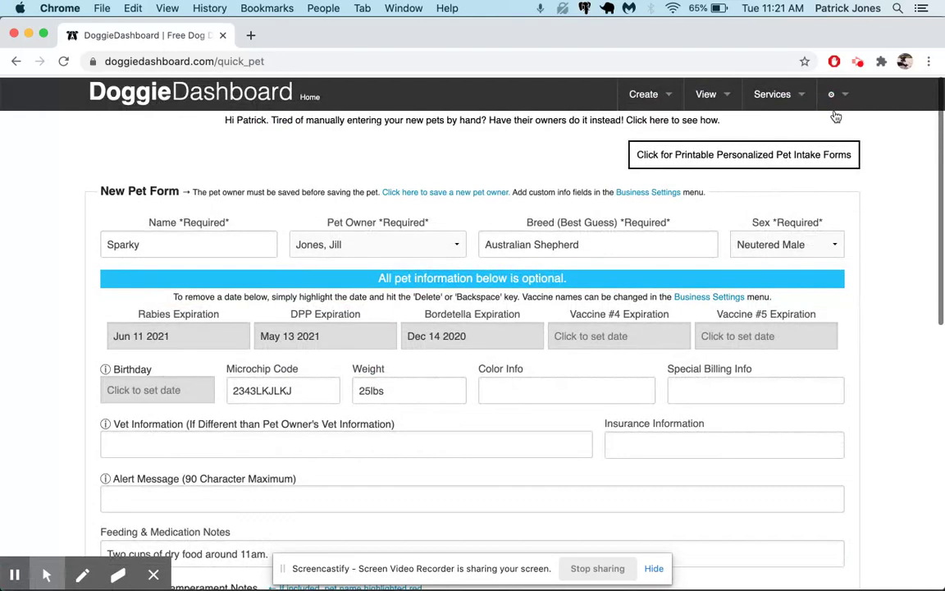
scroll(222, 312, down, 8)
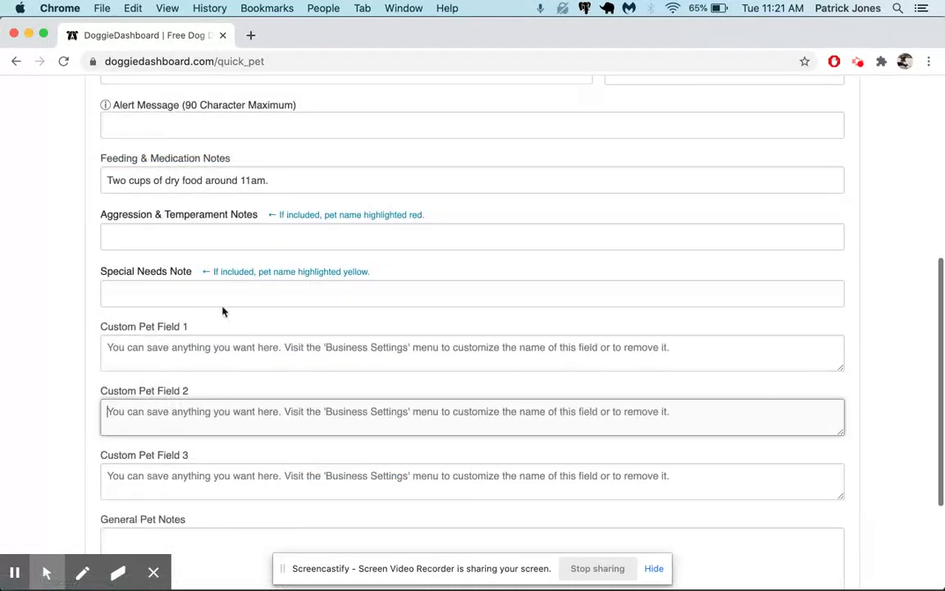
scroll(152, 331, down, 2)
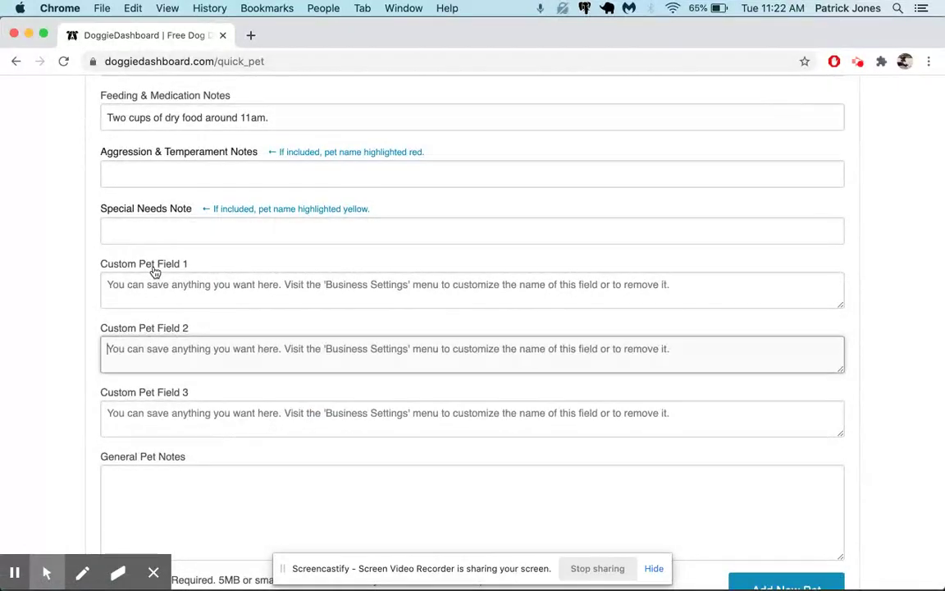
scroll(221, 333, down, 3)
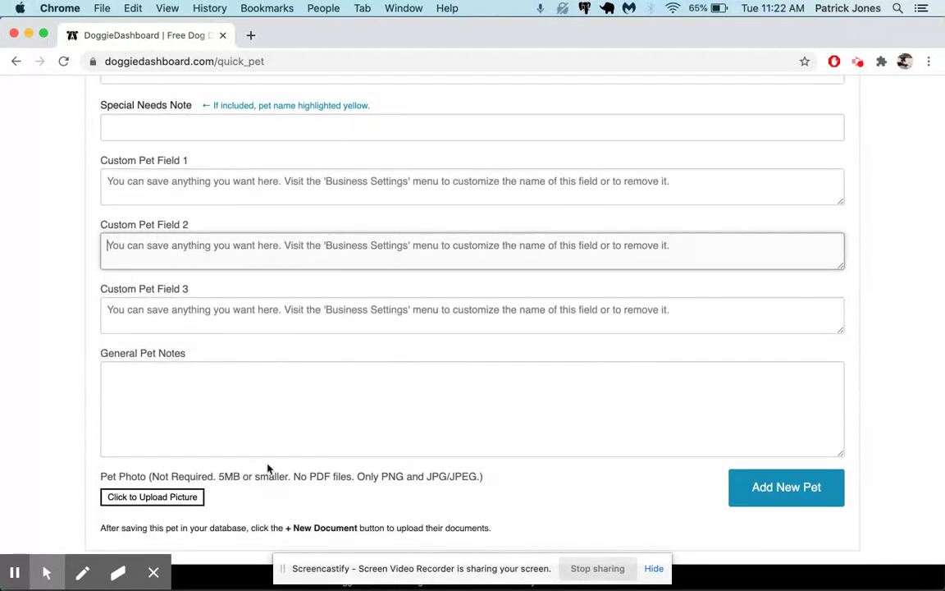
click(187, 504)
Attach aussie.jpg cropped to the dog's face and add Sparky to the database.
click(486, 410)
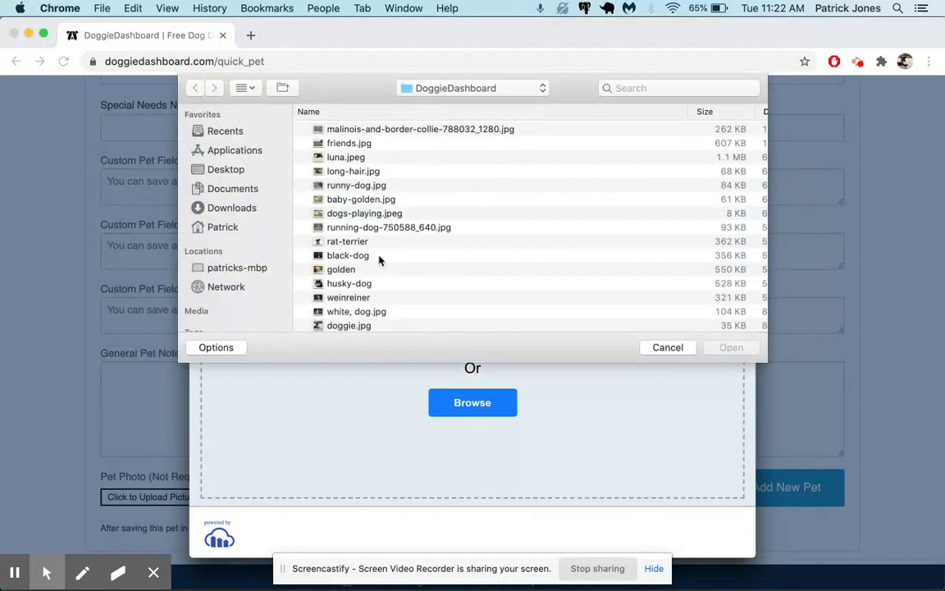
scroll(378, 259, down, 2)
click(365, 321)
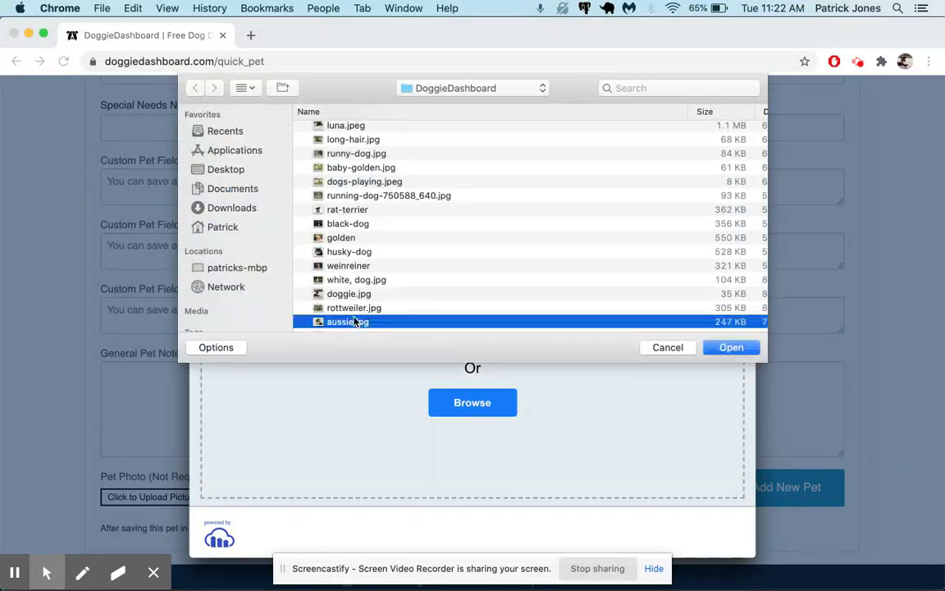
click(729, 343)
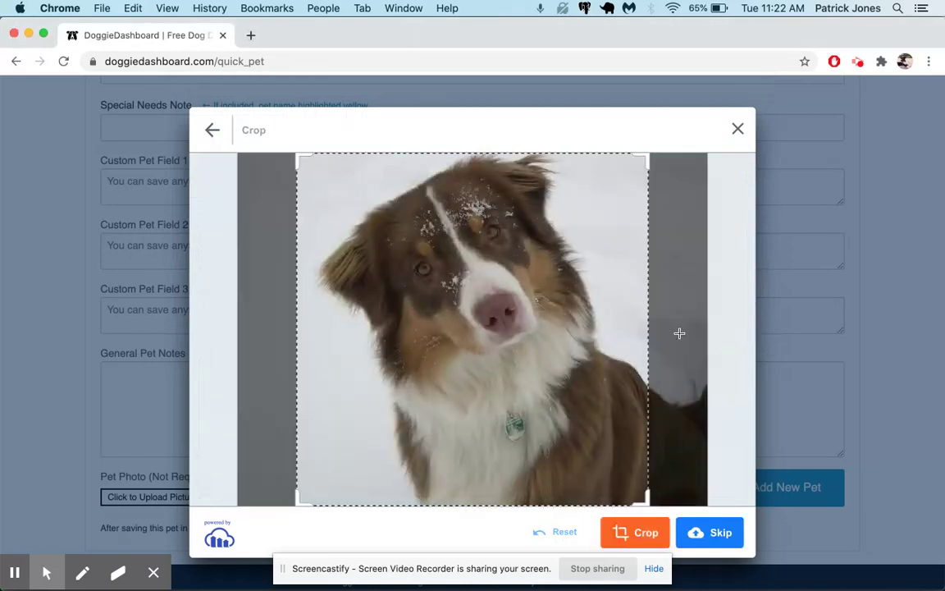
drag(300, 155, 380, 232)
drag(492, 310, 452, 200)
click(644, 531)
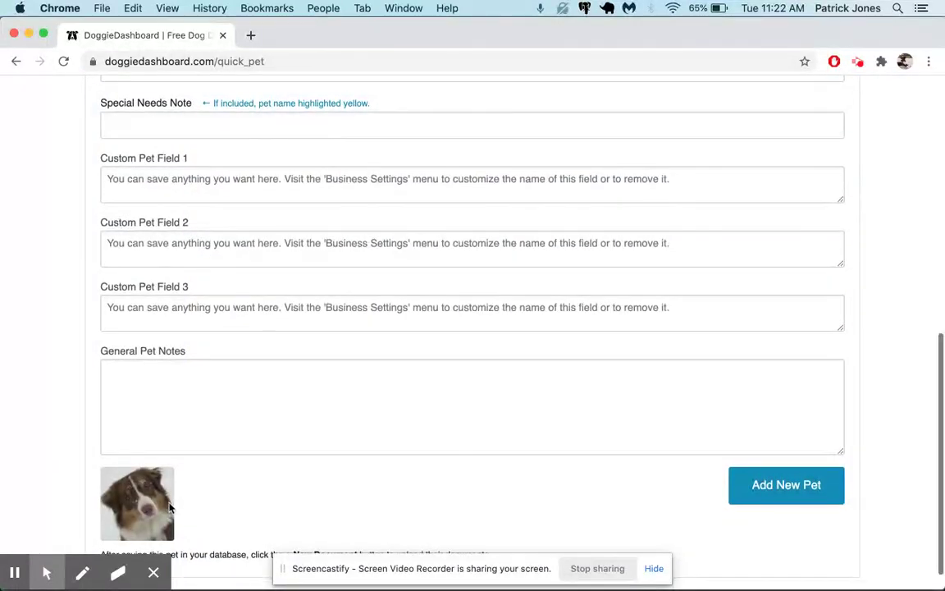
click(795, 490)
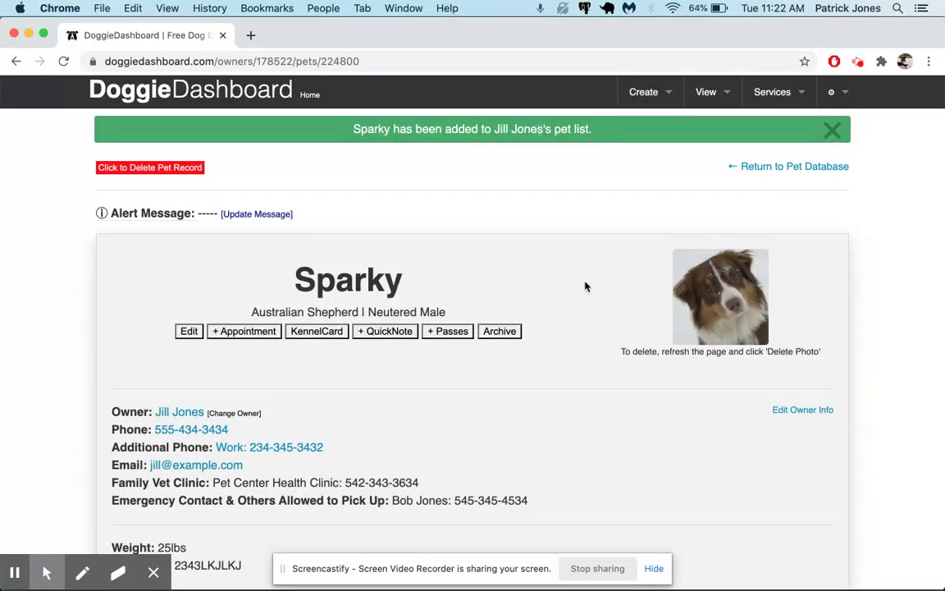
click(181, 411)
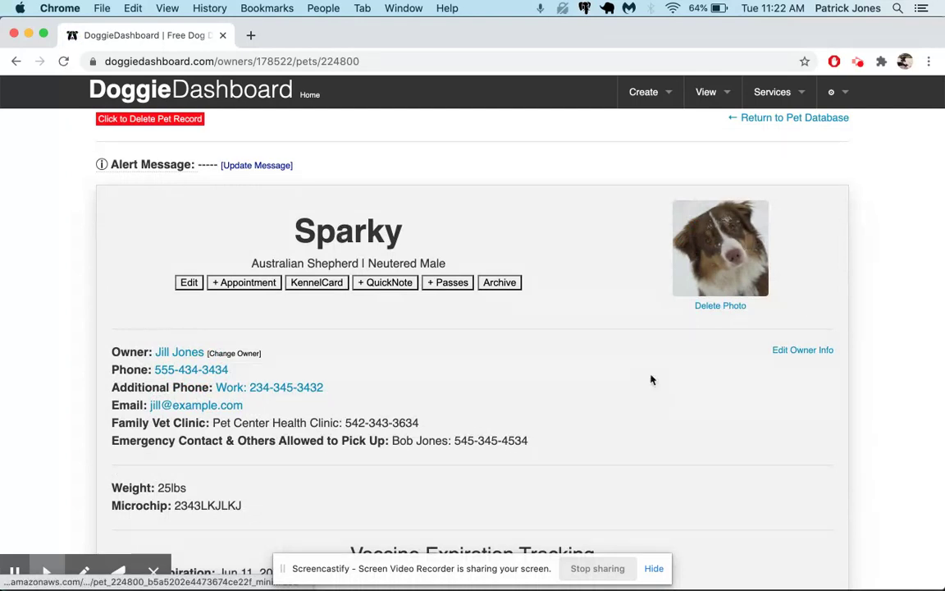
scroll(188, 226, down, 3)
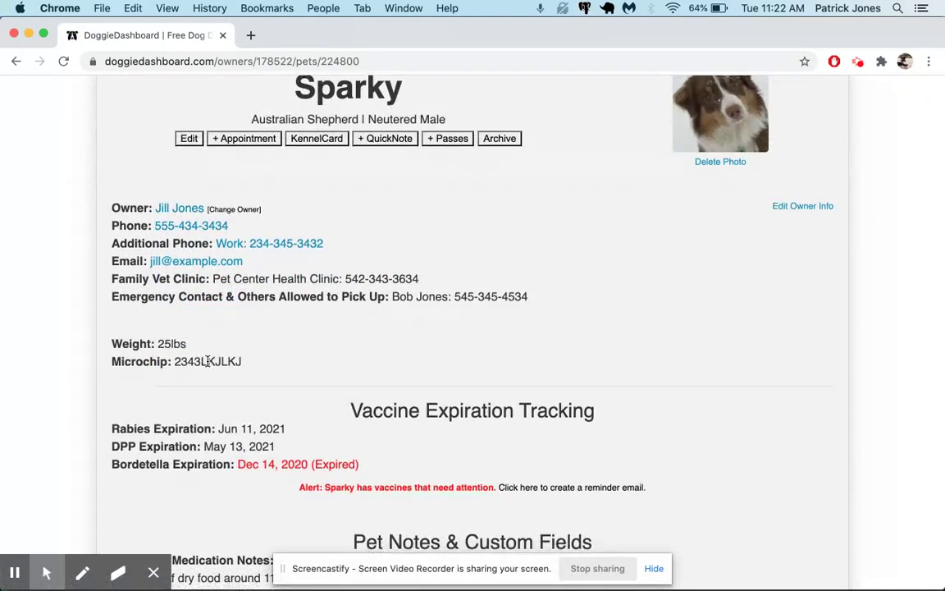
scroll(181, 388, down, 3)
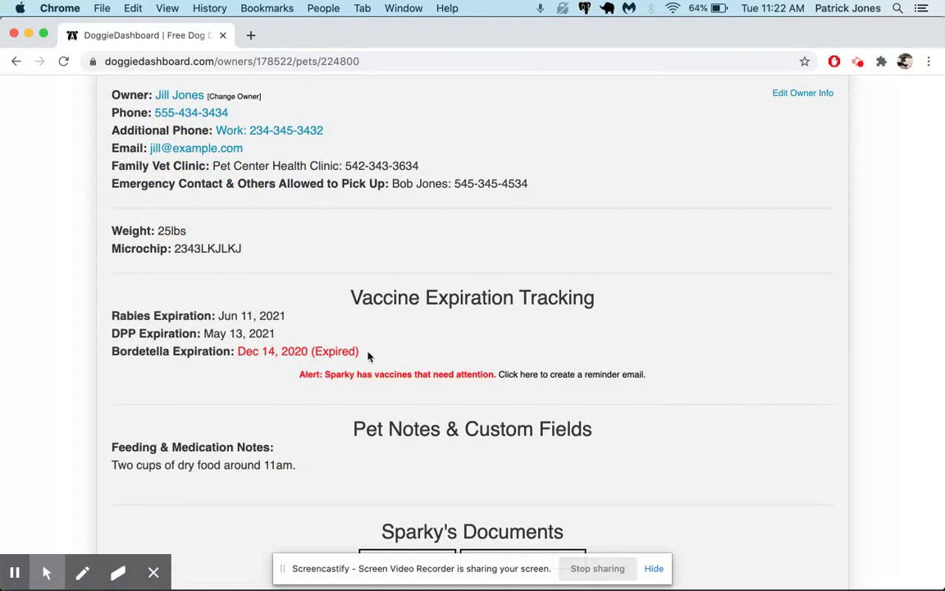
drag(368, 355, 239, 349)
click(402, 349)
drag(238, 351, 312, 350)
click(182, 318)
scroll(618, 343, up, 5)
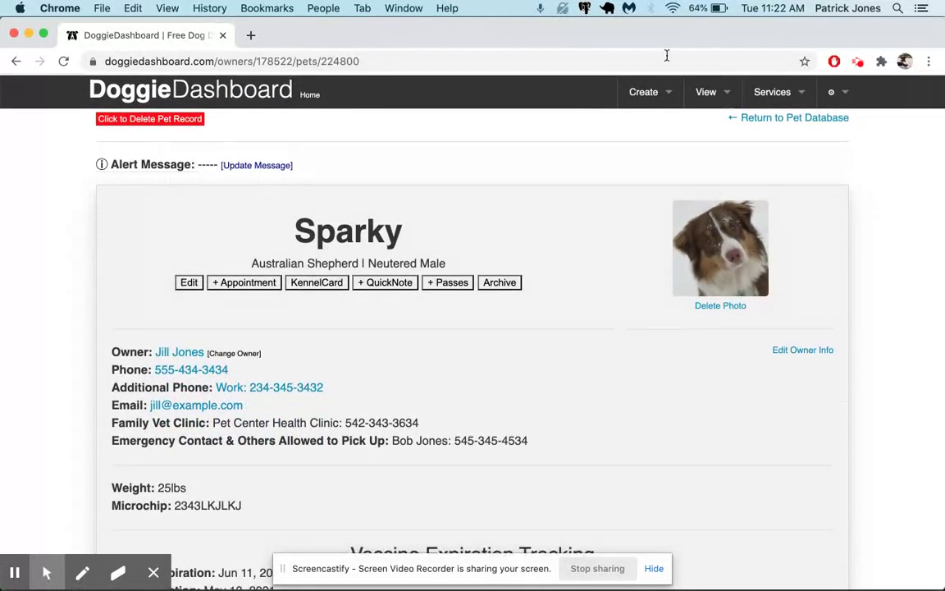
Start a new Client & Pet record from the Create menu.
click(653, 92)
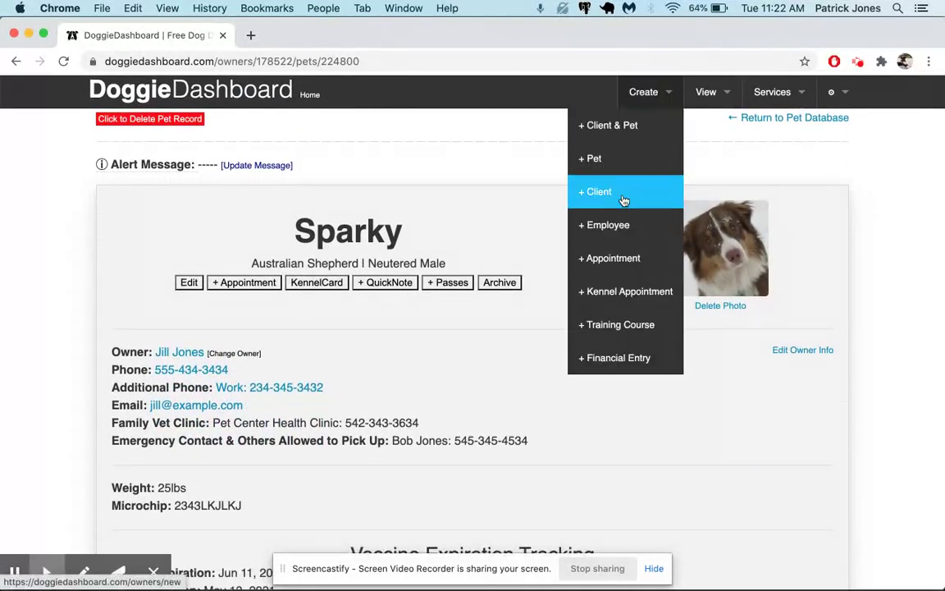
mouse_move(665, 101)
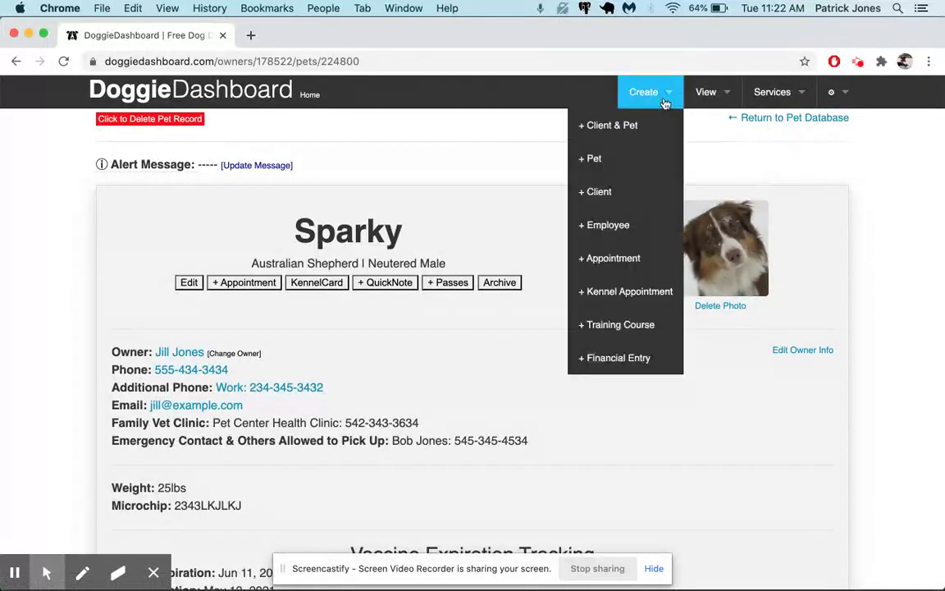
click(642, 127)
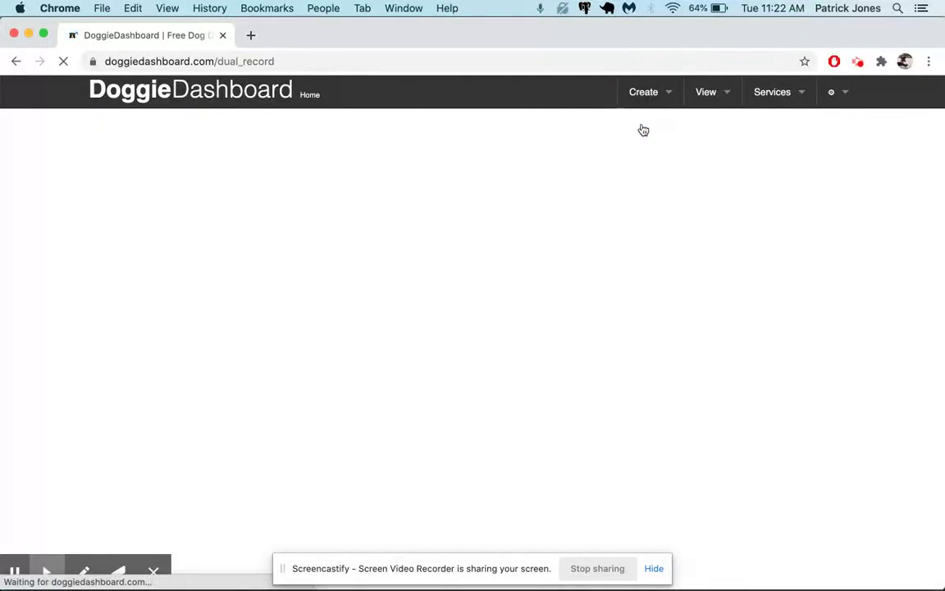
mouse_move(643, 94)
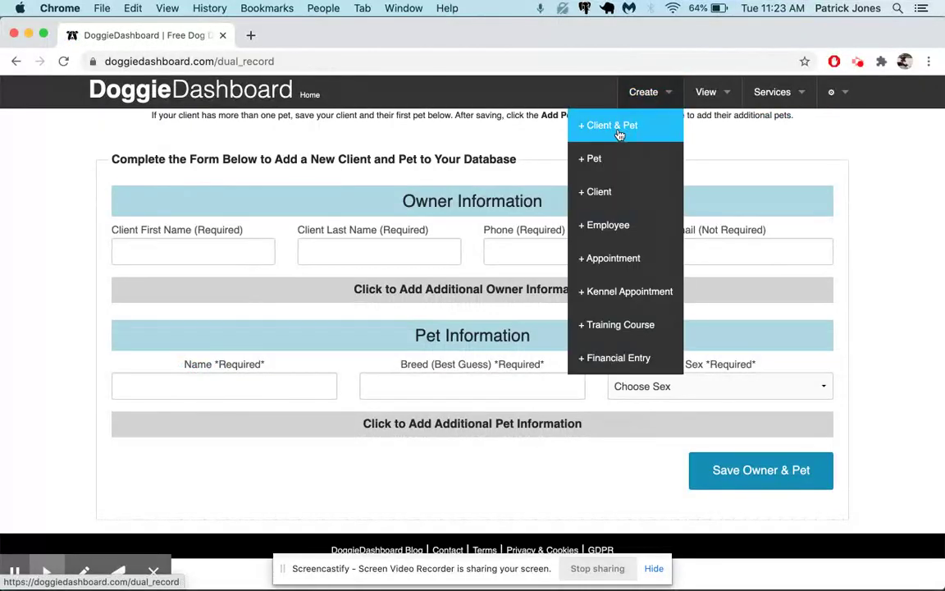
click(442, 145)
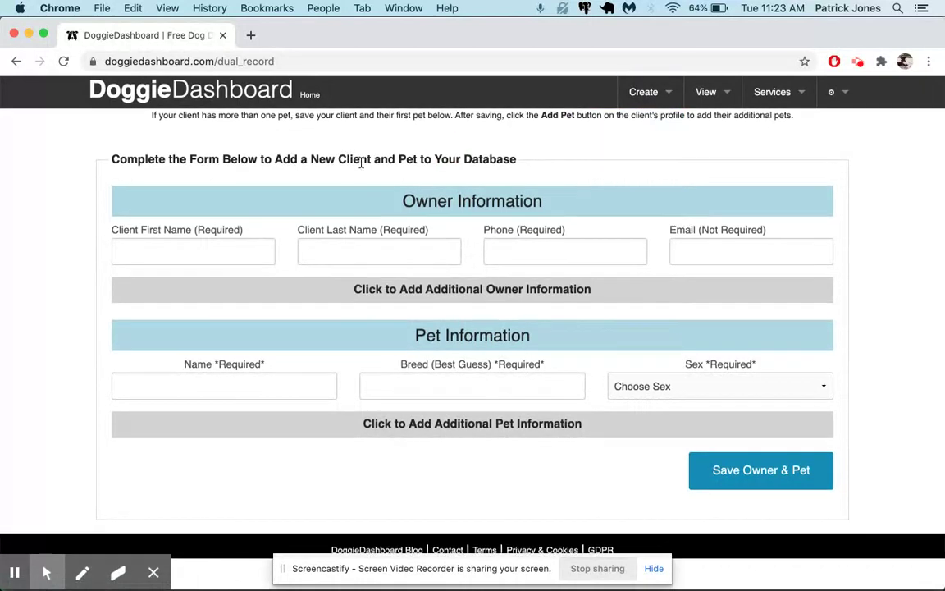
Fill in the owner's first name, last name, phone number and e-mail address.
click(197, 241)
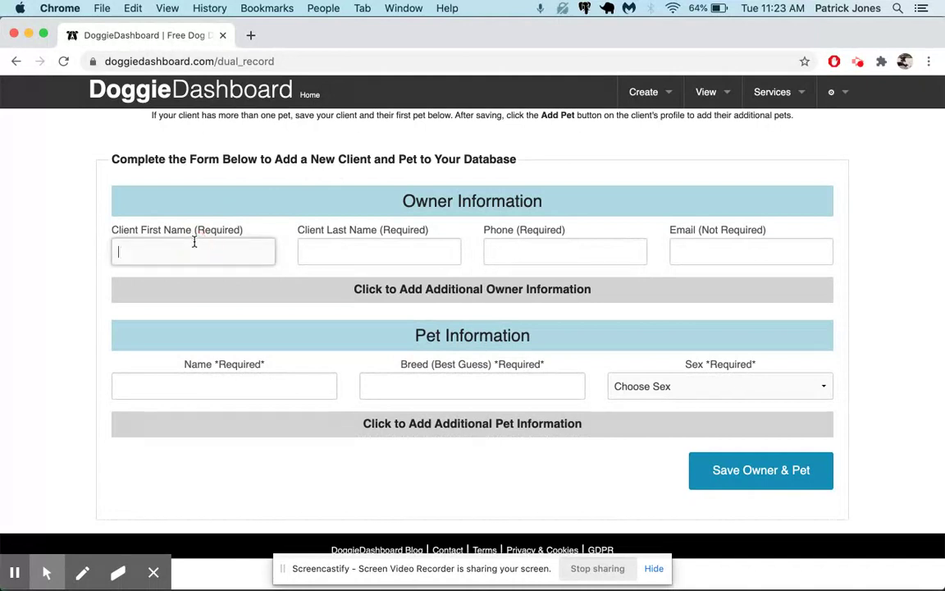
text(Bob)
key(Tab)
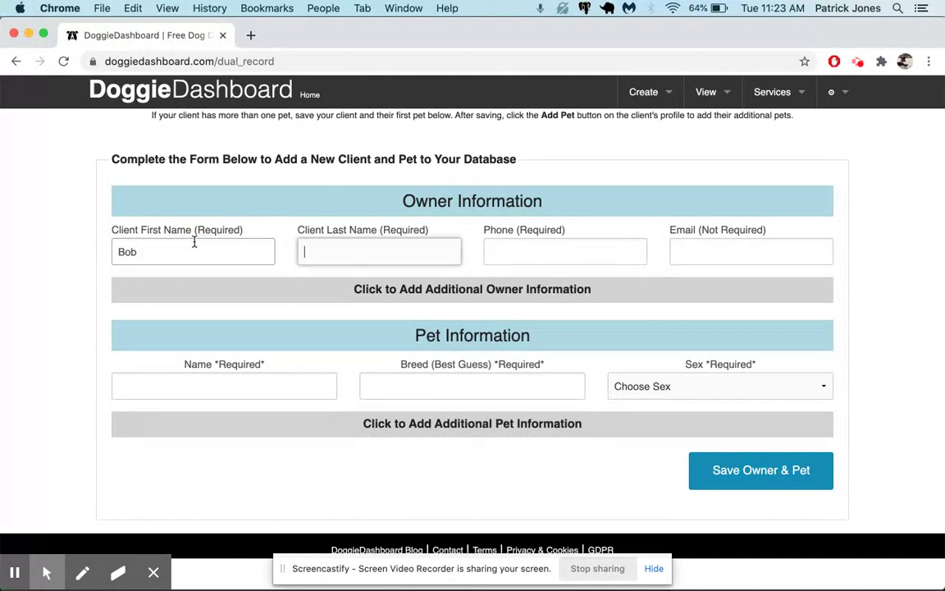
text(Jon)
key(BackSpace)
key(BackSpace)
key(BackSpace)
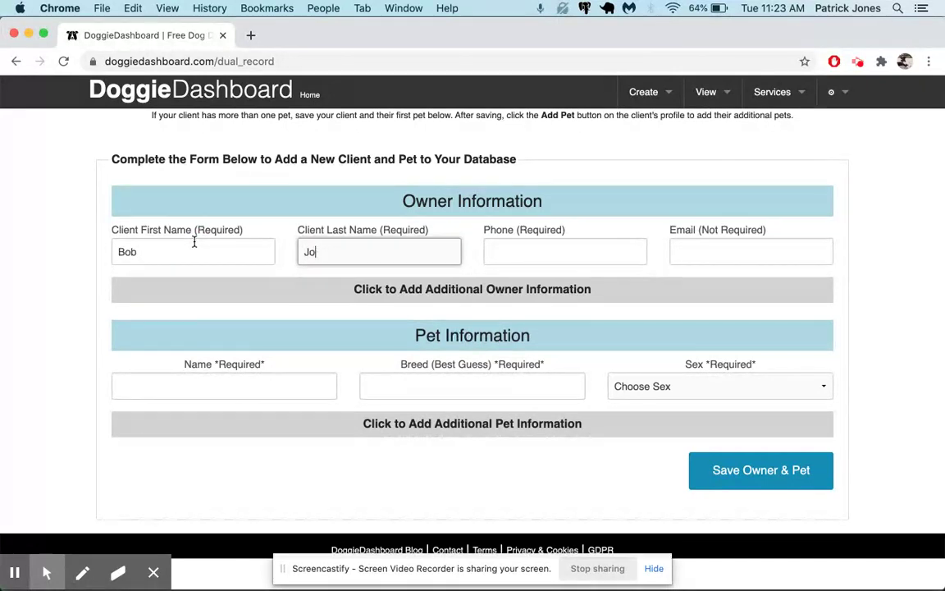
text(Smith)
key(Tab)
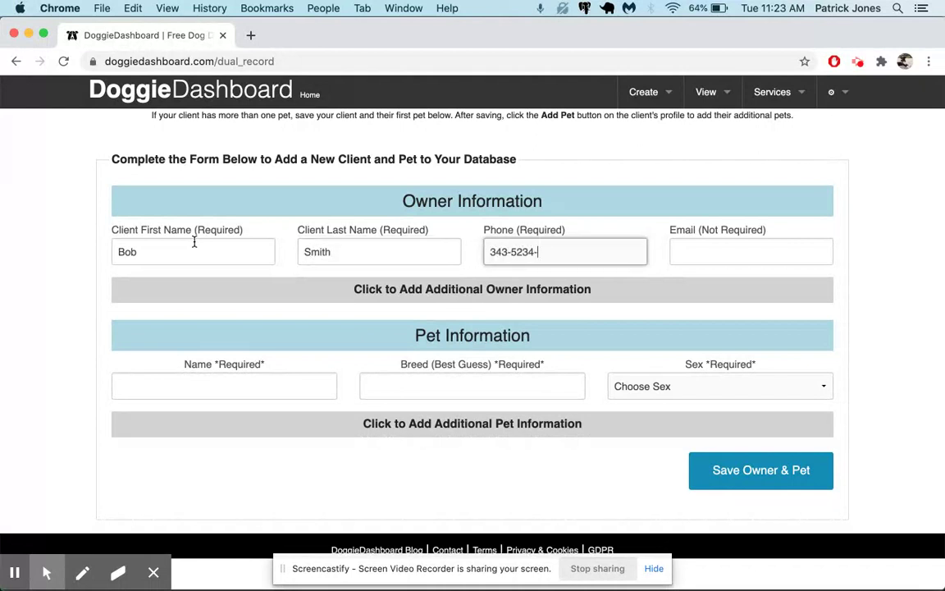
key(BackSpace)
key(BackSpace)
key(BackSpace)
text(-523)
click(684, 248)
text(bob_jones@example.com)
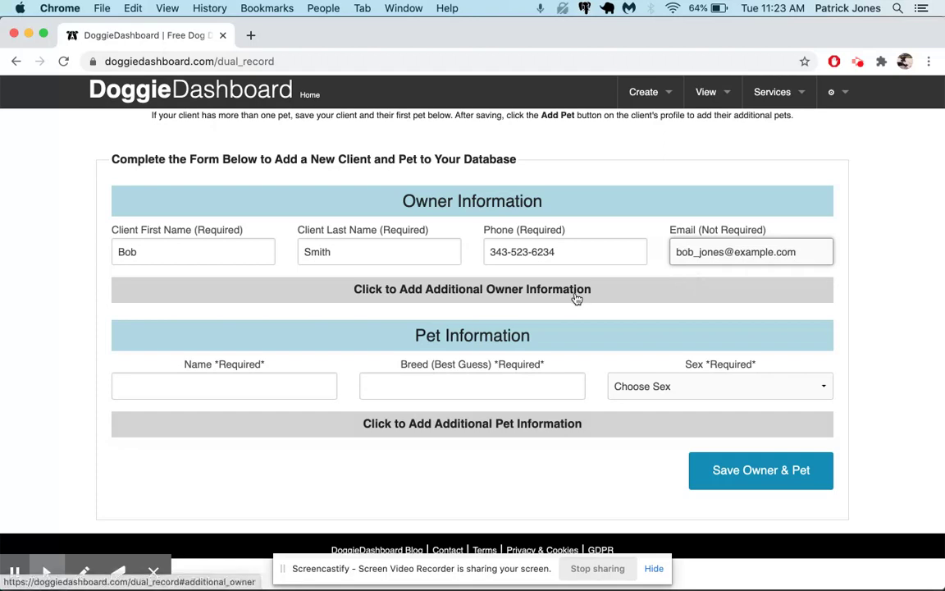
Expand and collapse the Additional Owner Information section to review its fields.
click(577, 297)
scroll(586, 308, down, 3)
click(574, 148)
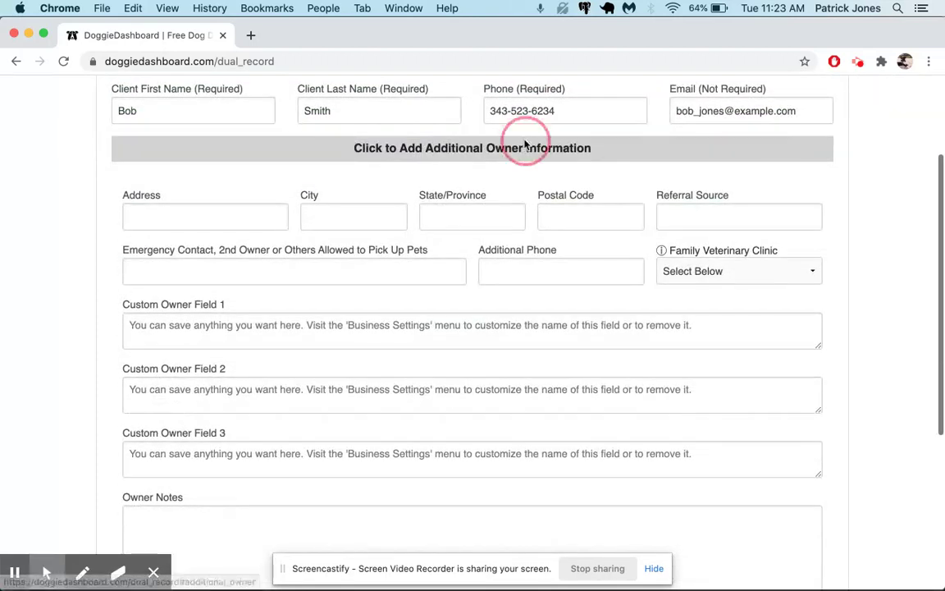
click(501, 290)
scroll(394, 209, down, 3)
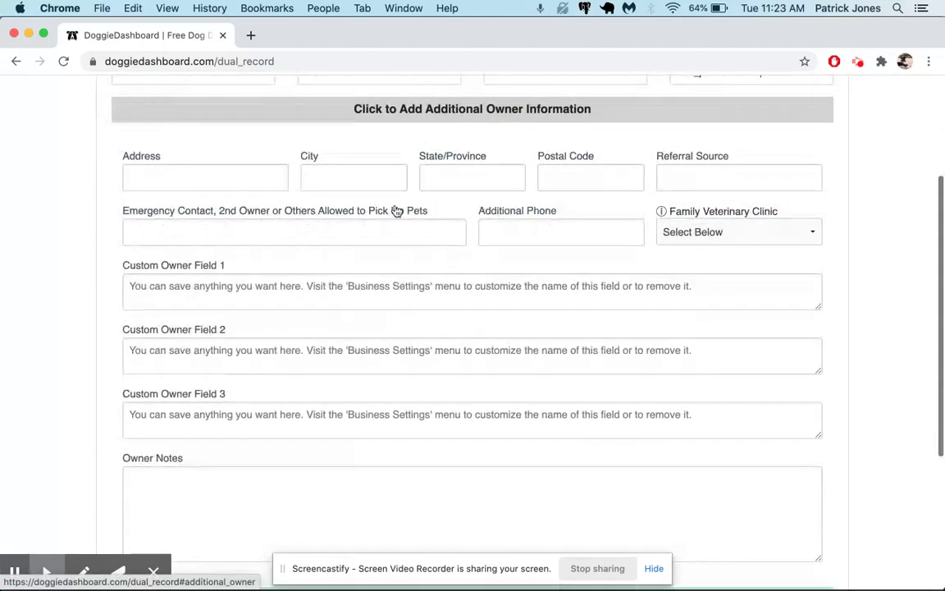
scroll(344, 253, down, 2)
scroll(344, 252, up, 5)
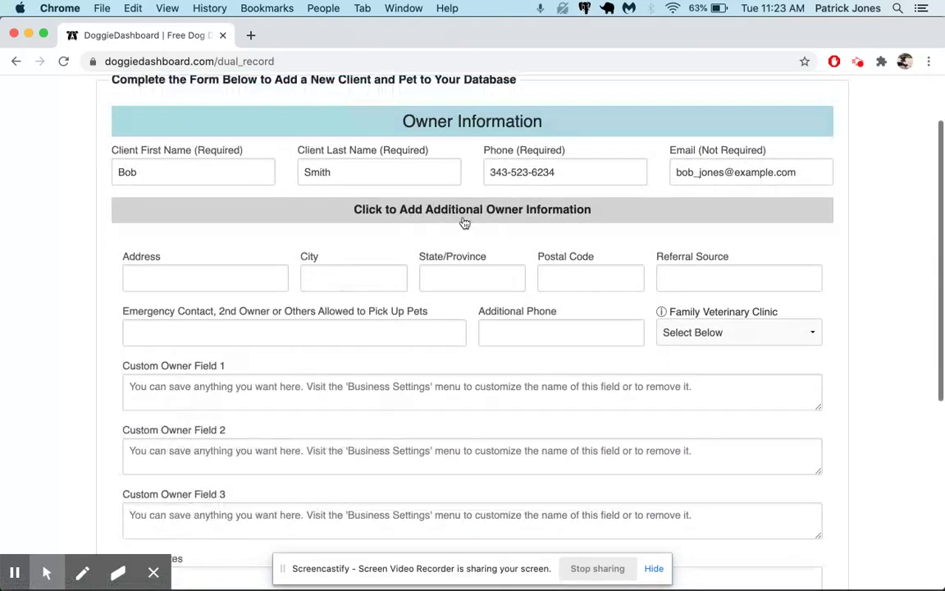
click(462, 217)
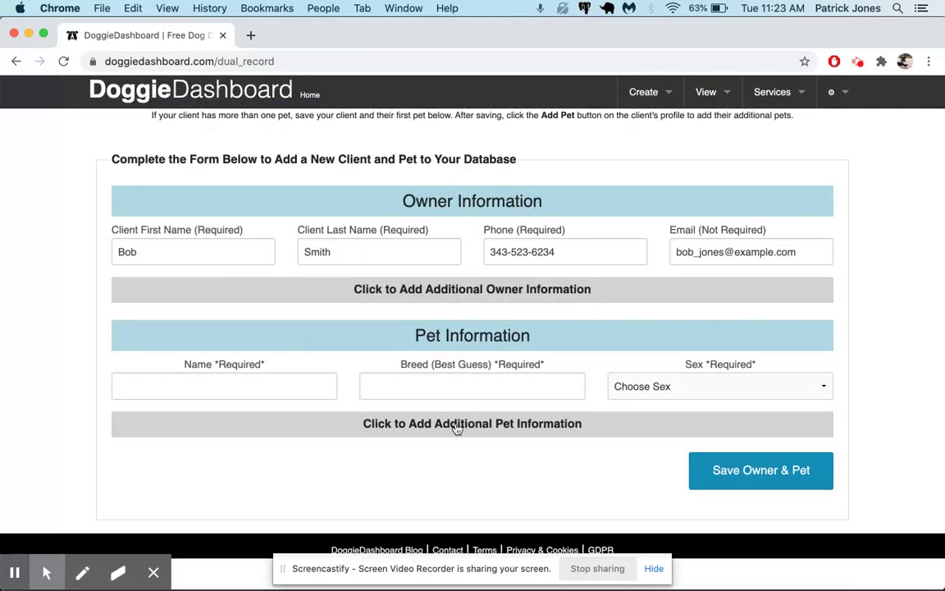
Enter Fido's details with breed Golden Retriever and sex Neutered Male.
click(270, 389)
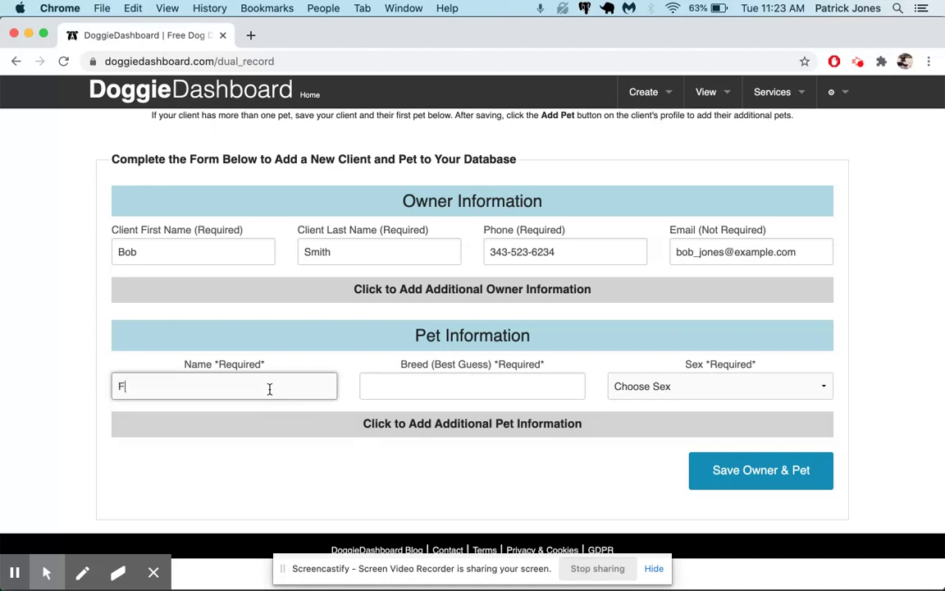
key(Tab)
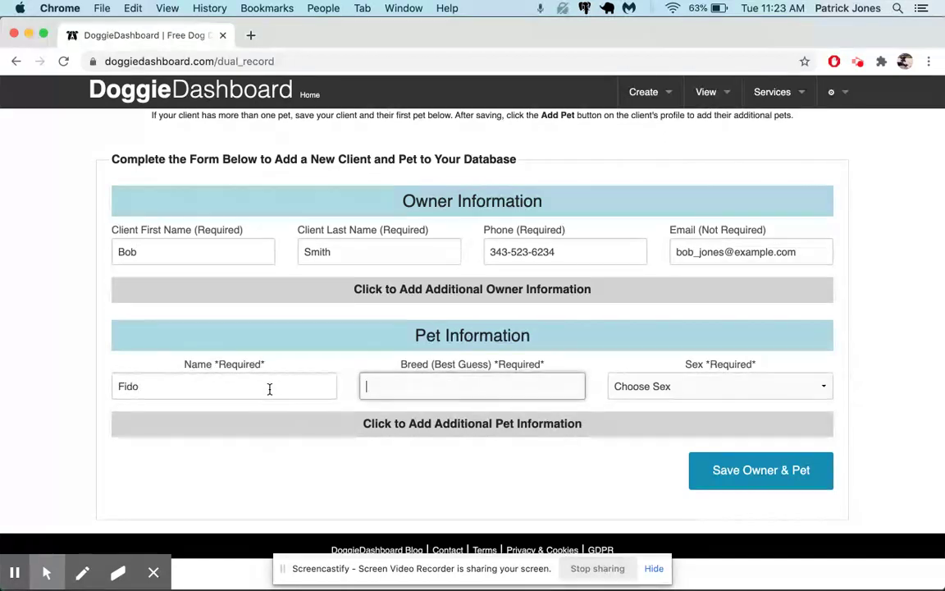
text(Golden Retriever)
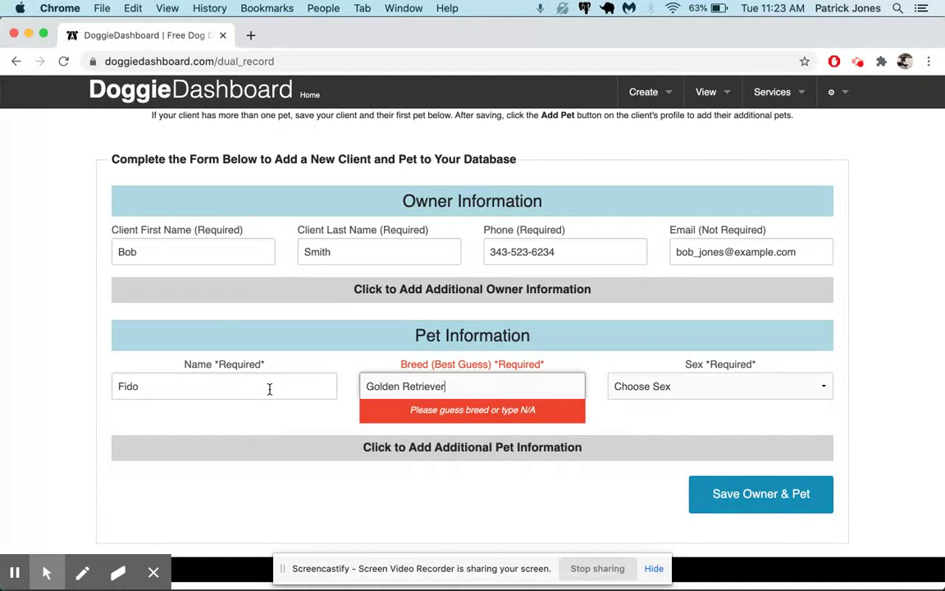
key(Tab)
click(694, 392)
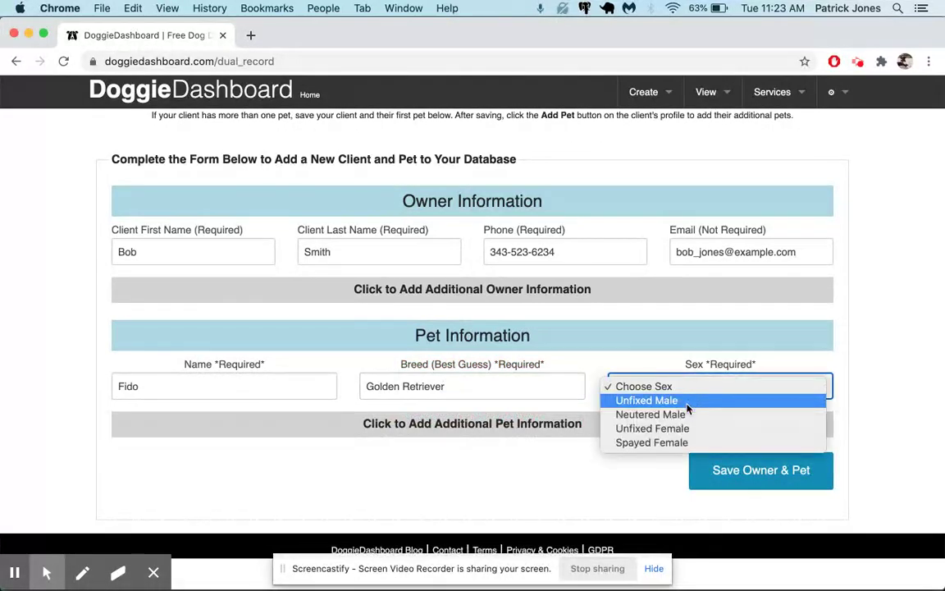
click(656, 414)
Reveal the additional pet fields and open the pet photo upload window.
click(588, 428)
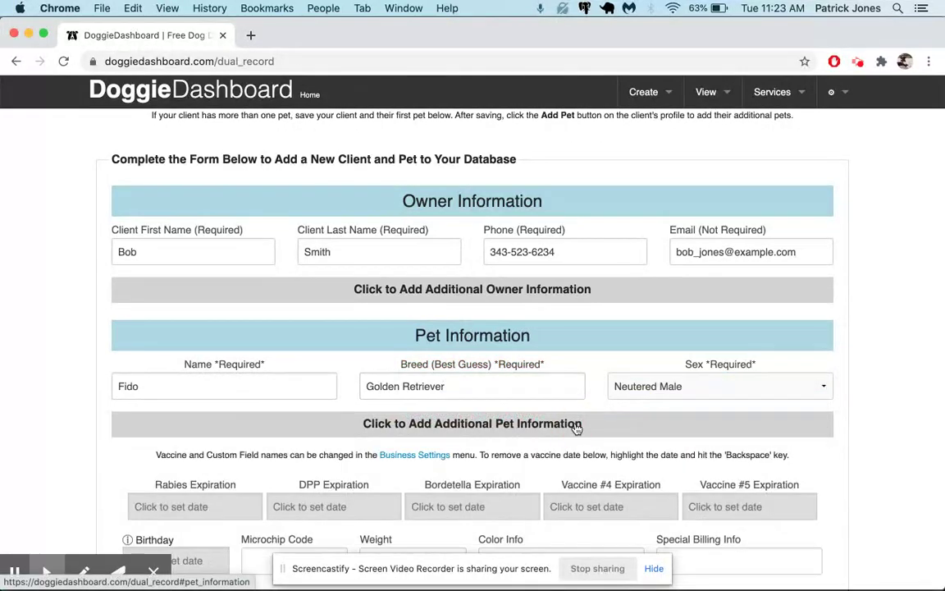
scroll(576, 430, down, 2)
scroll(577, 429, down, 8)
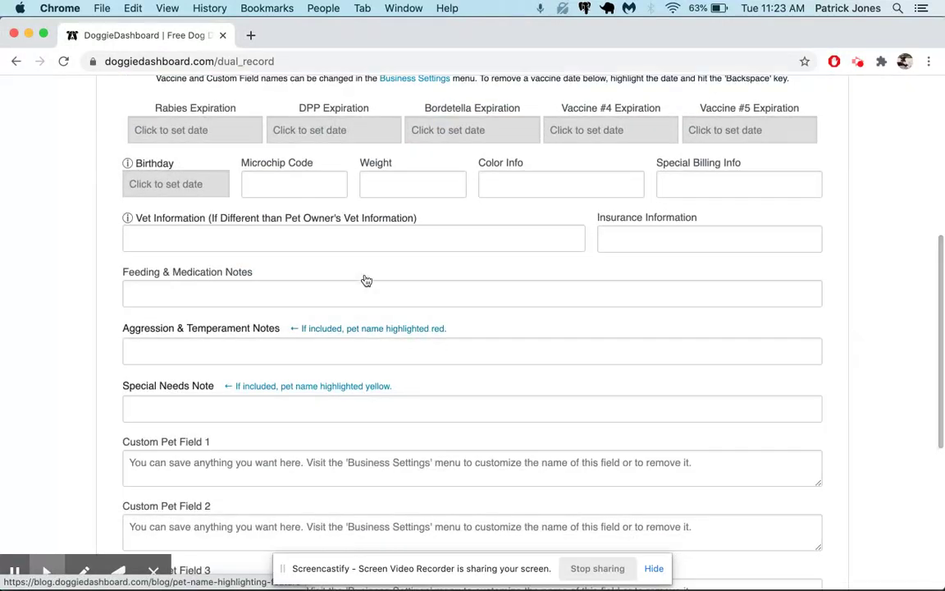
scroll(367, 280, down, 4)
scroll(366, 279, down, 4)
scroll(367, 280, up, 16)
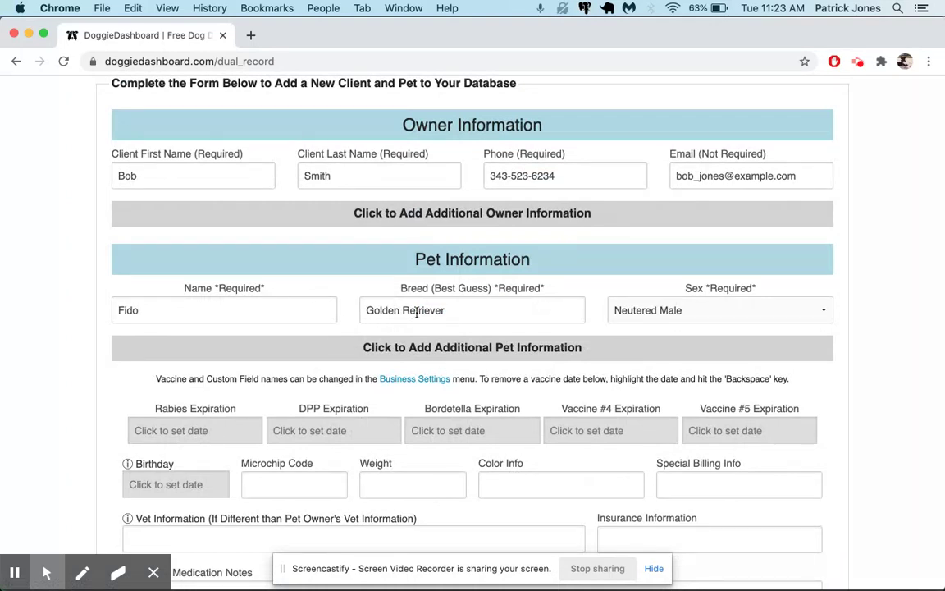
scroll(416, 312, down, 15)
click(196, 490)
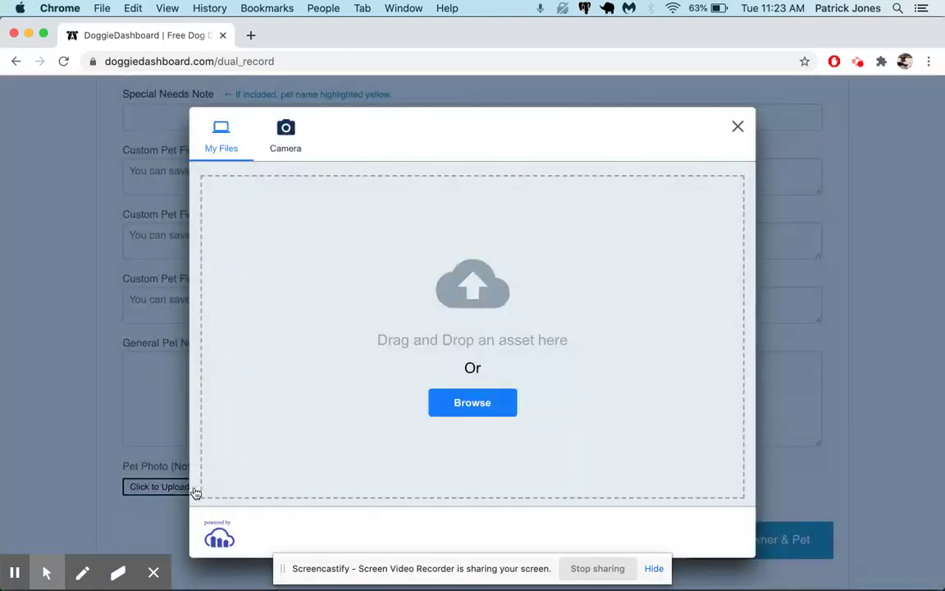
Load running-dog-750588_640.jpg into the photo uploader.
click(486, 419)
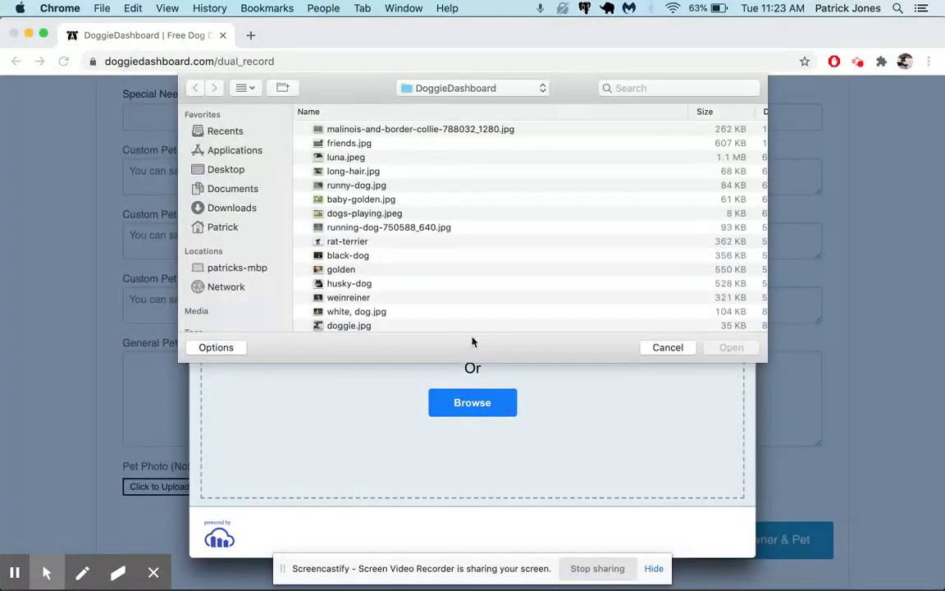
click(367, 229)
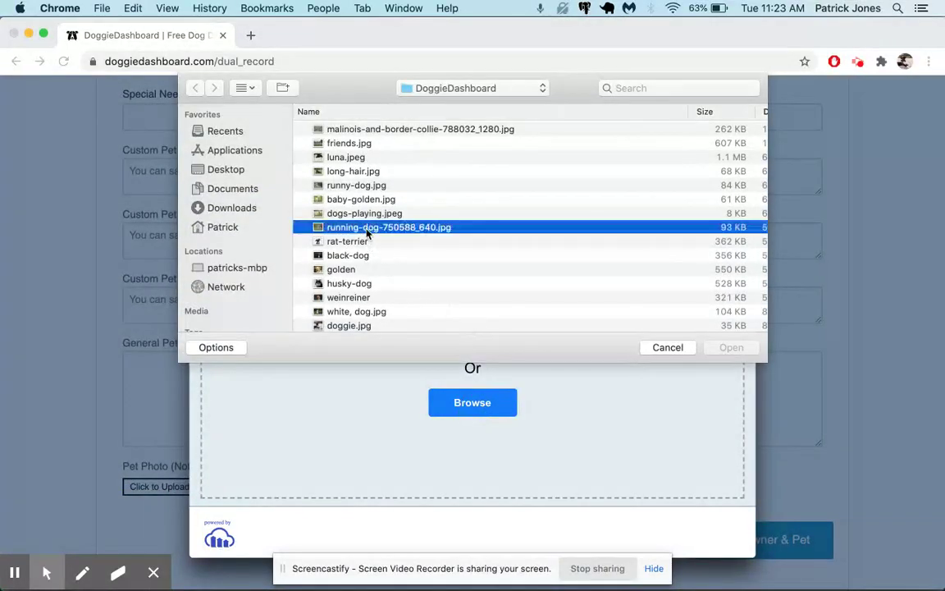
click(729, 347)
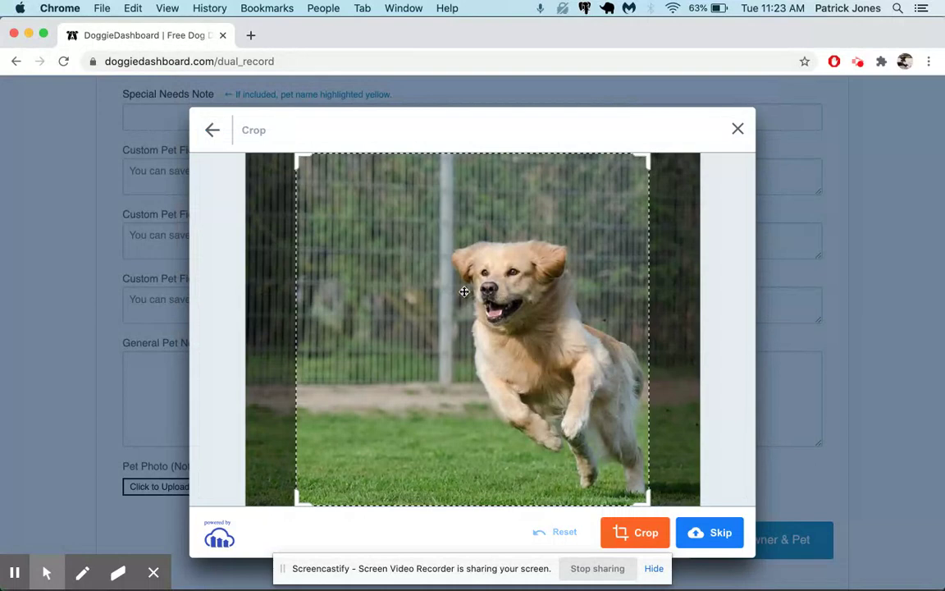
Crop the photo to a square around the running dog and finish the upload.
drag(300, 163, 403, 262)
drag(464, 276, 482, 238)
click(639, 534)
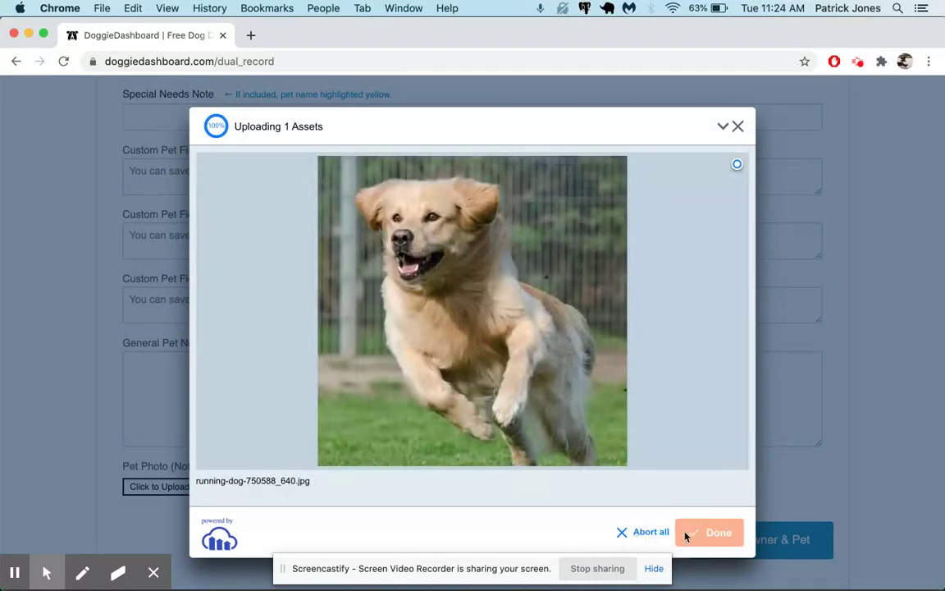
click(693, 533)
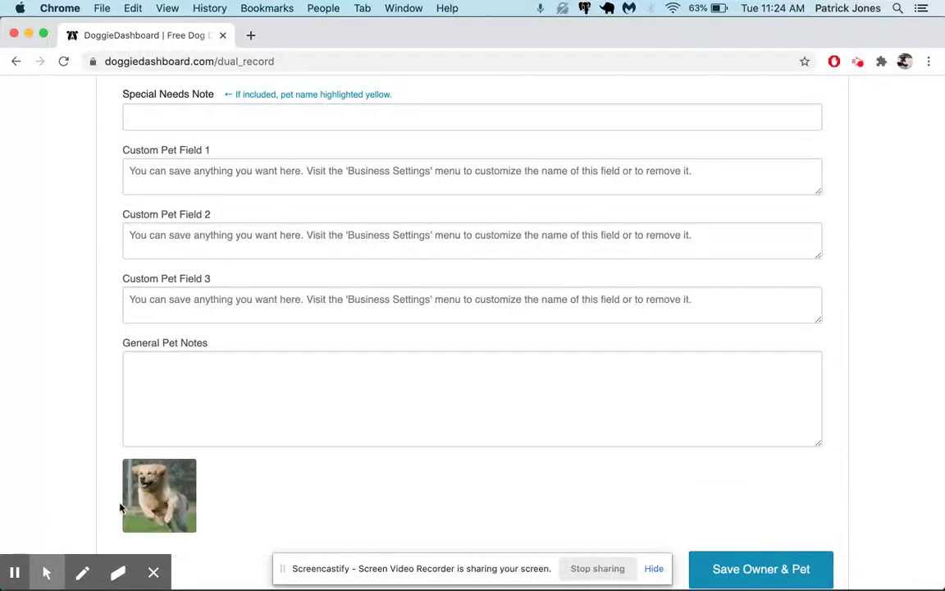
scroll(152, 502, up, 15)
scroll(151, 496, down, 15)
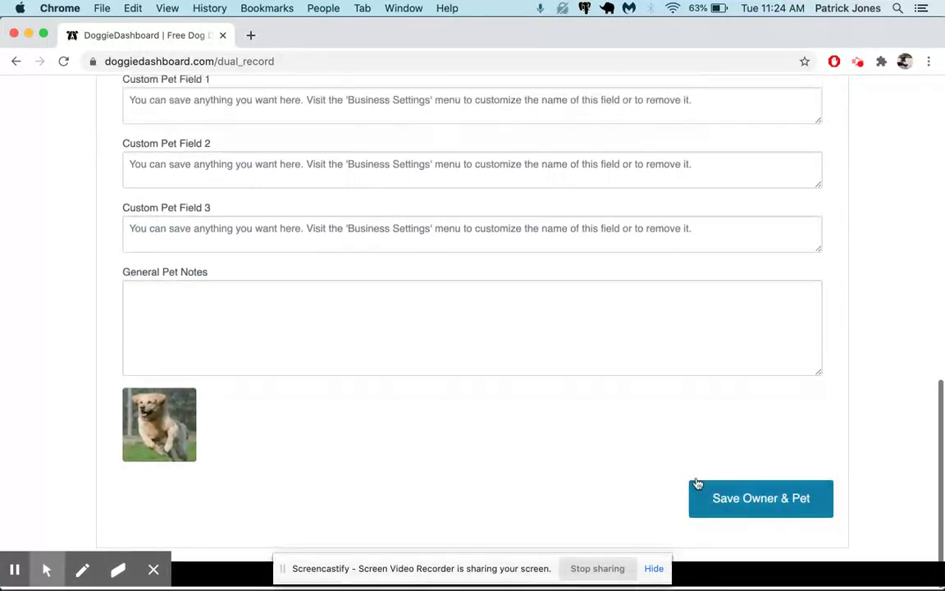
Save the new owner and Fido to the database.
click(739, 511)
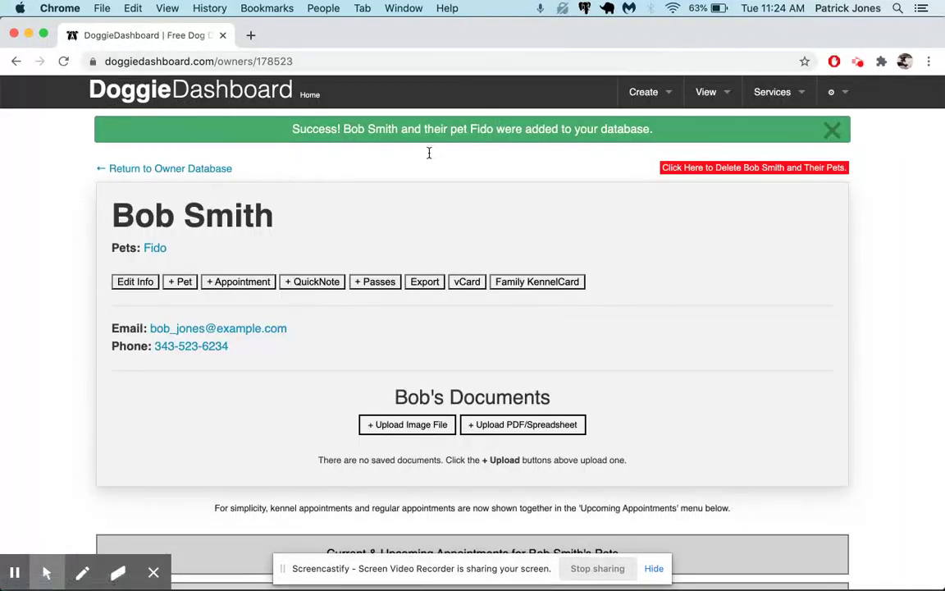
scroll(215, 213, down, 5)
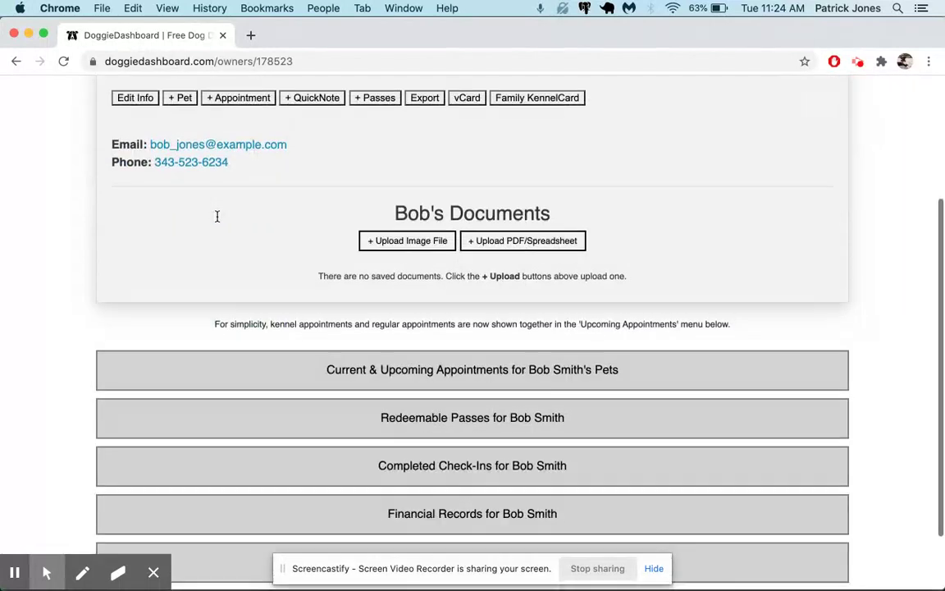
scroll(190, 236, up, 2)
scroll(605, 275, up, 3)
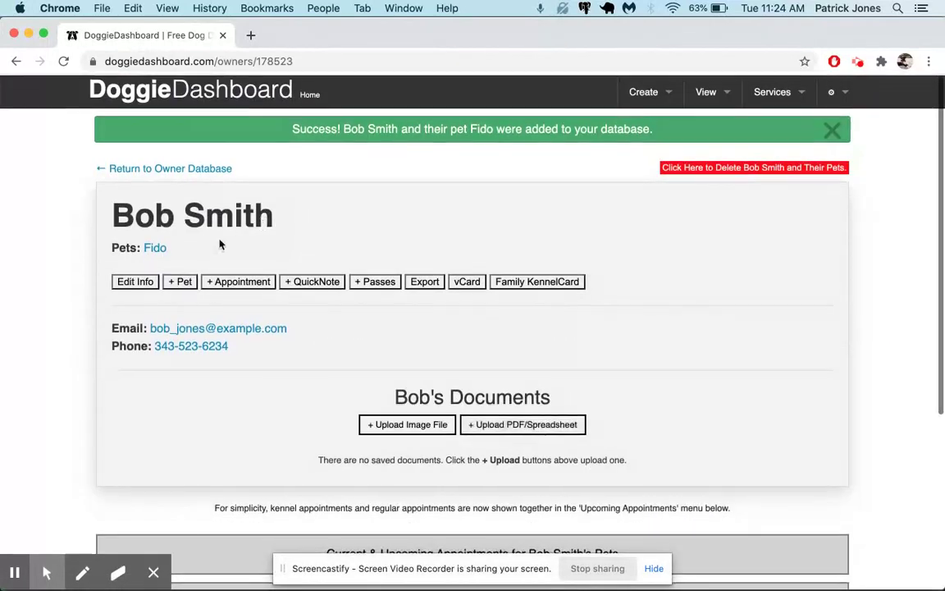
click(154, 253)
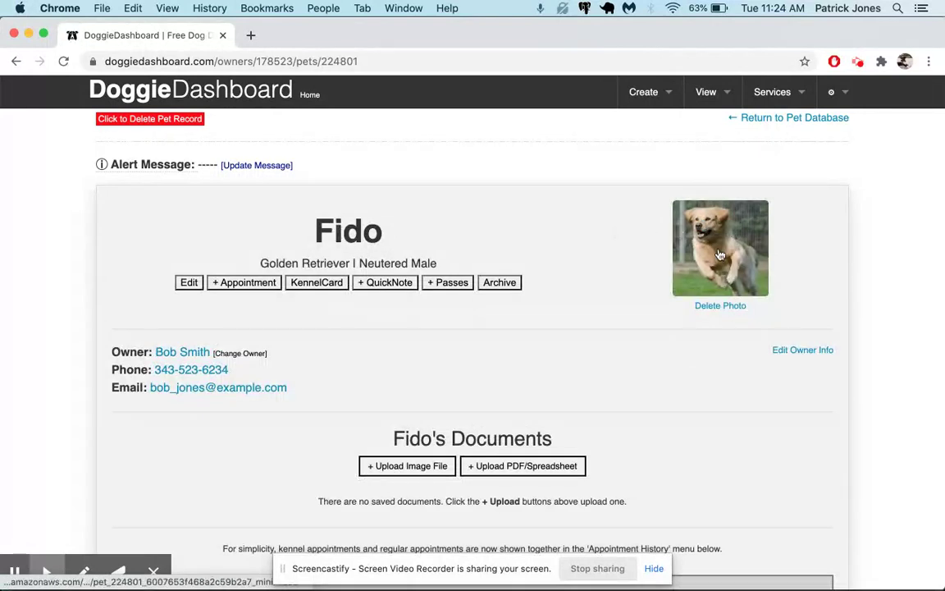
scroll(719, 254, down, 1)
scroll(246, 385, down, 2)
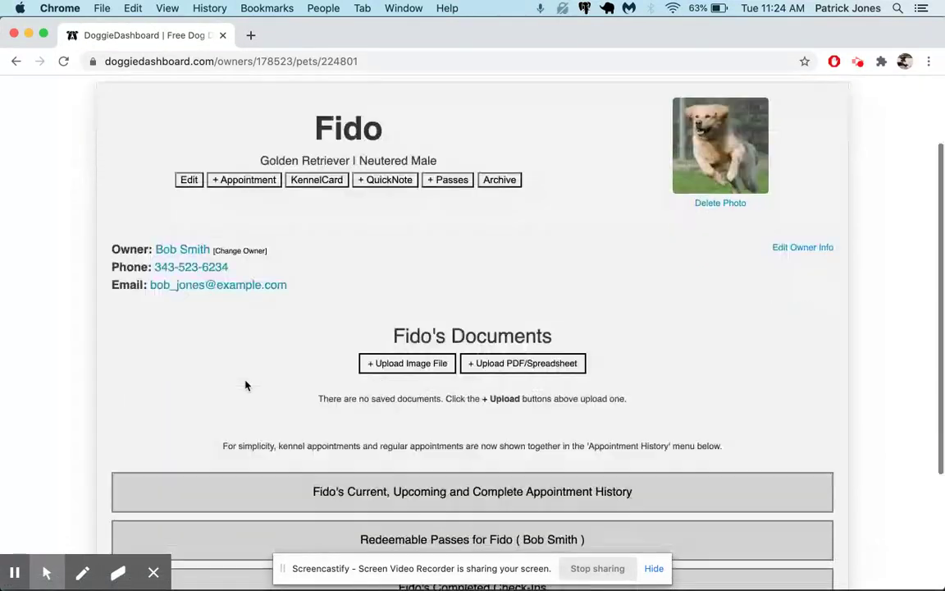
scroll(517, 312, up, 4)
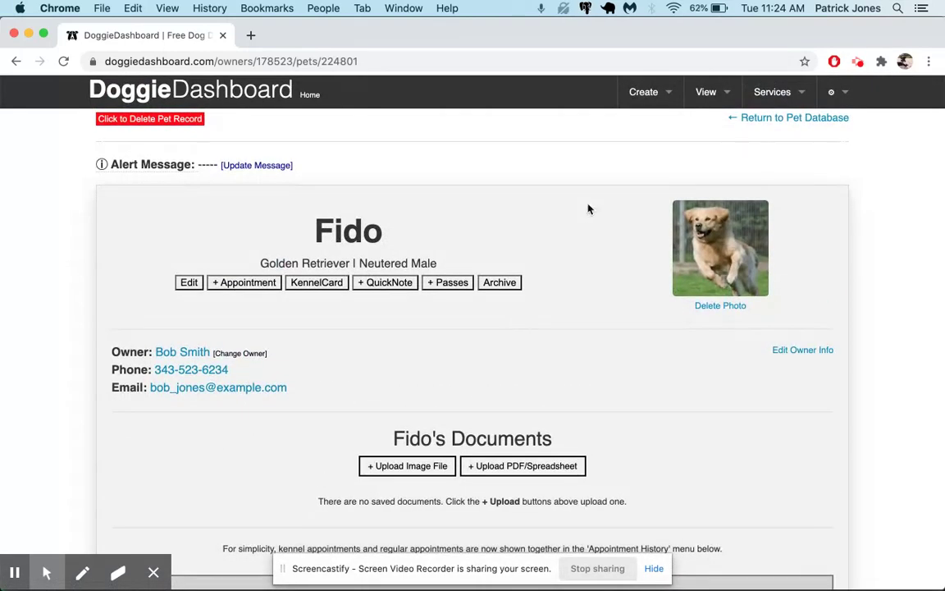
click(645, 93)
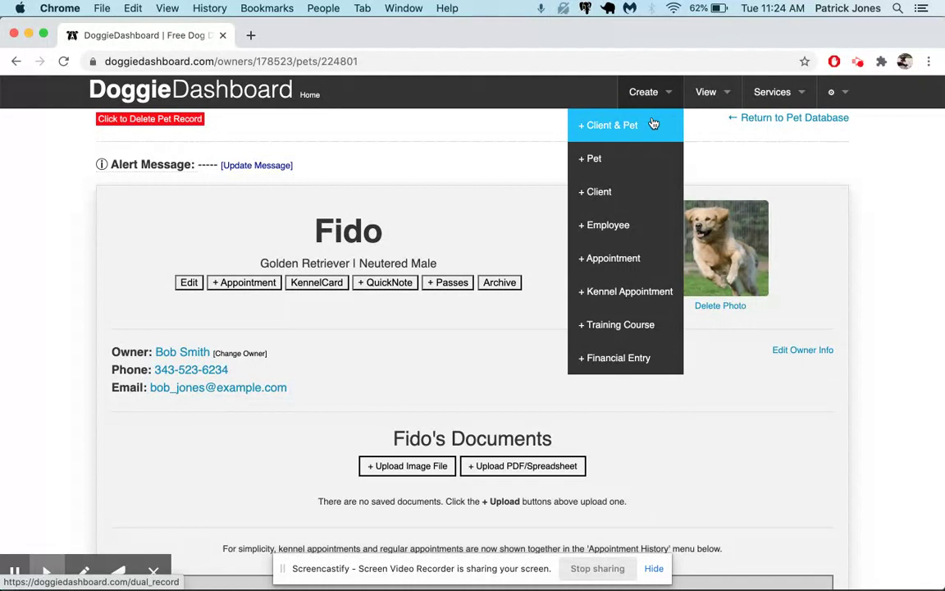
Return to the owner's page and start a New Pet Form for Fido's owner.
click(654, 124)
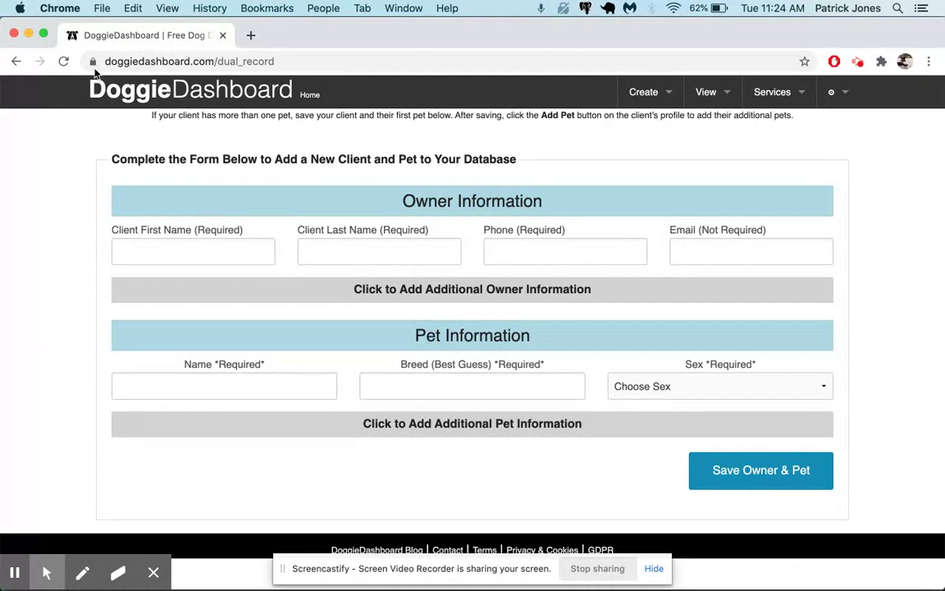
click(15, 62)
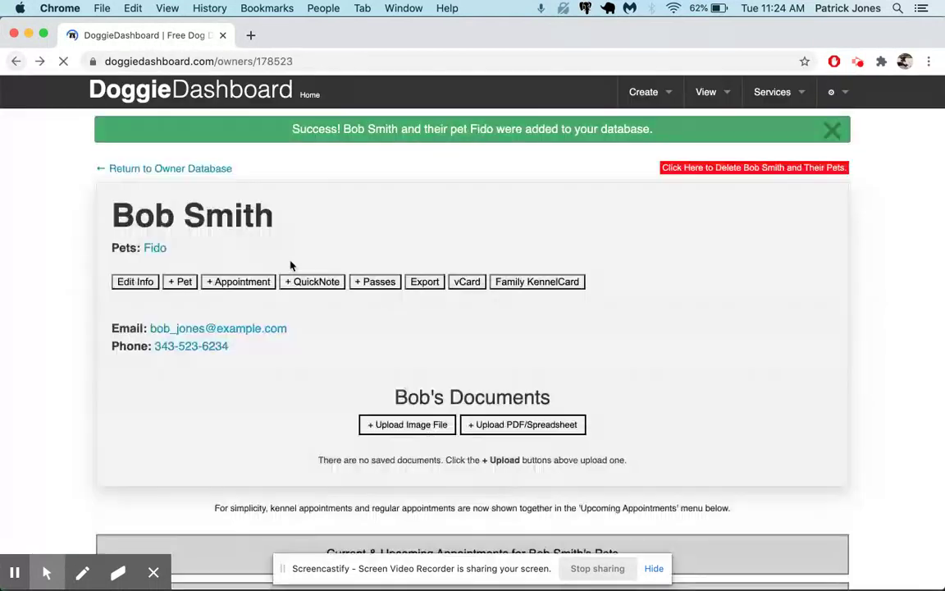
click(326, 206)
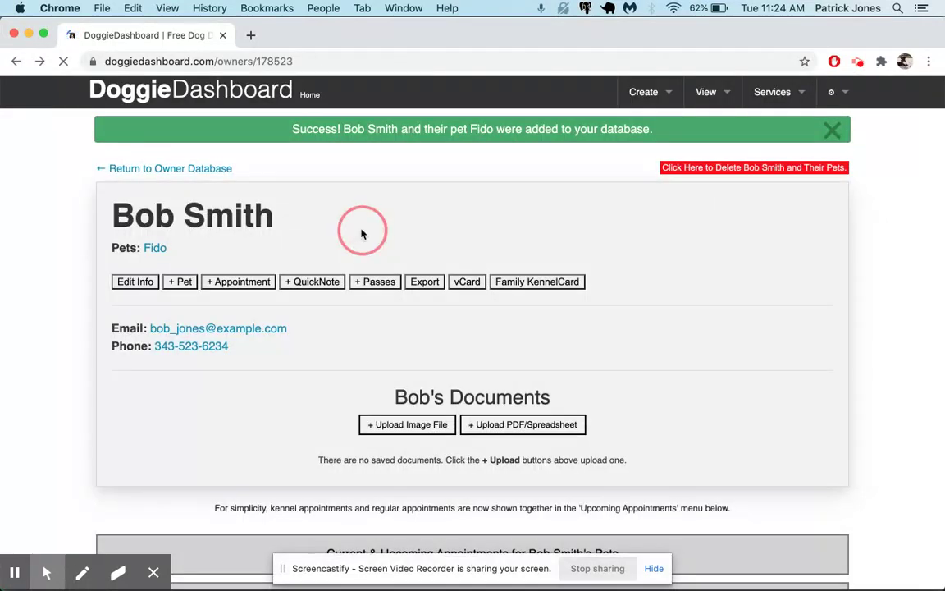
click(189, 286)
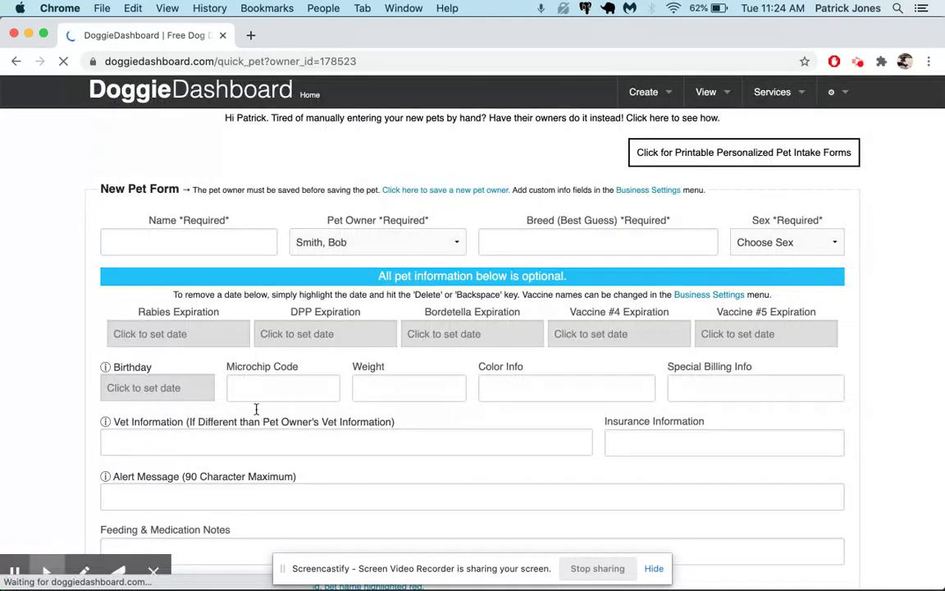
scroll(342, 367, down, 3)
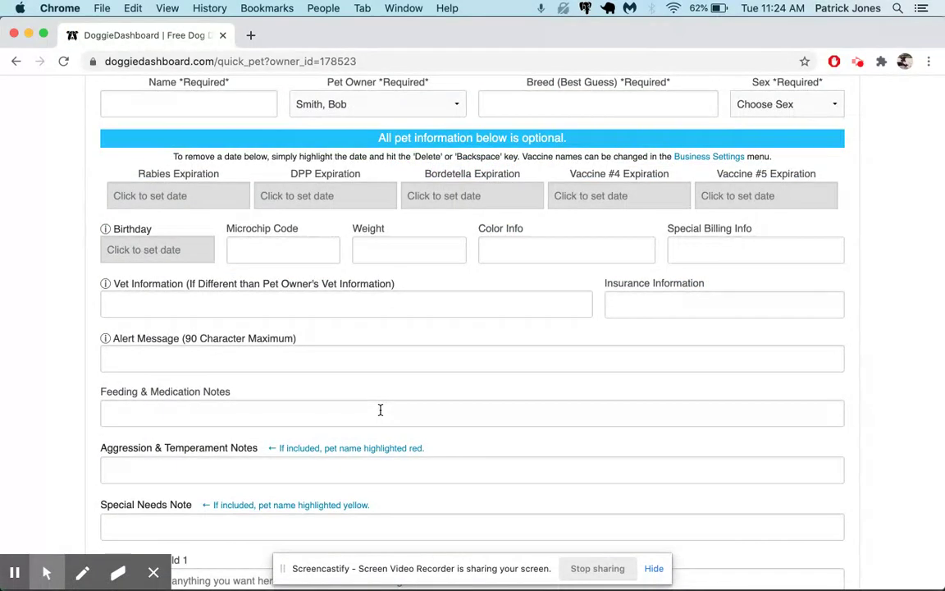
scroll(509, 299, up, 3)
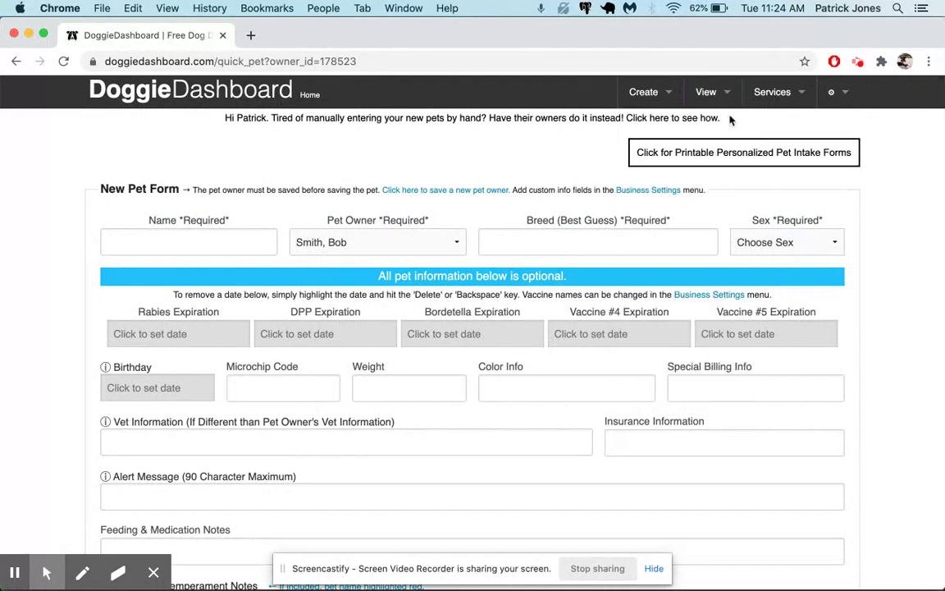
Open View > Pet Database and highlight the Upcoming Vaccines legend label.
mouse_move(707, 94)
click(701, 127)
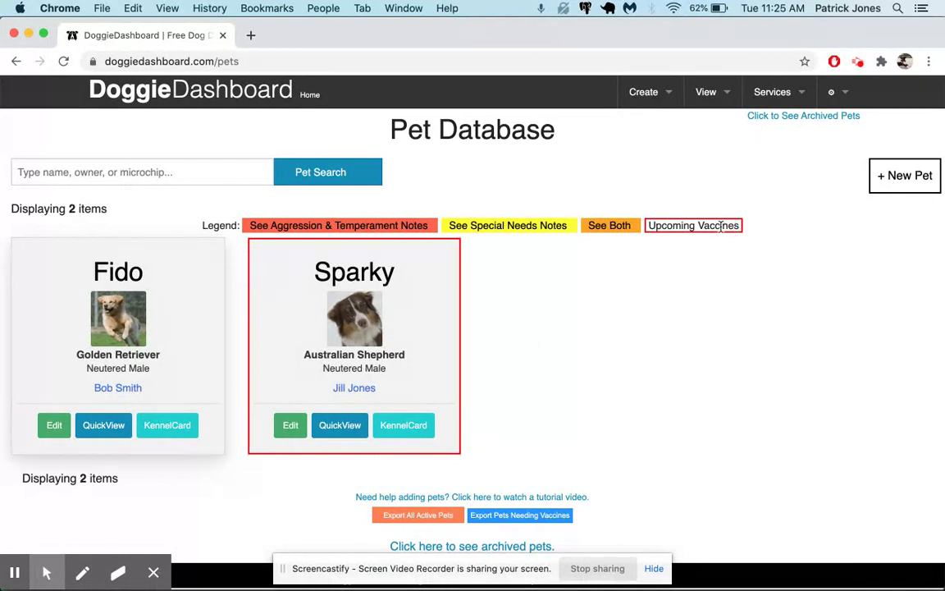
drag(751, 232, 644, 227)
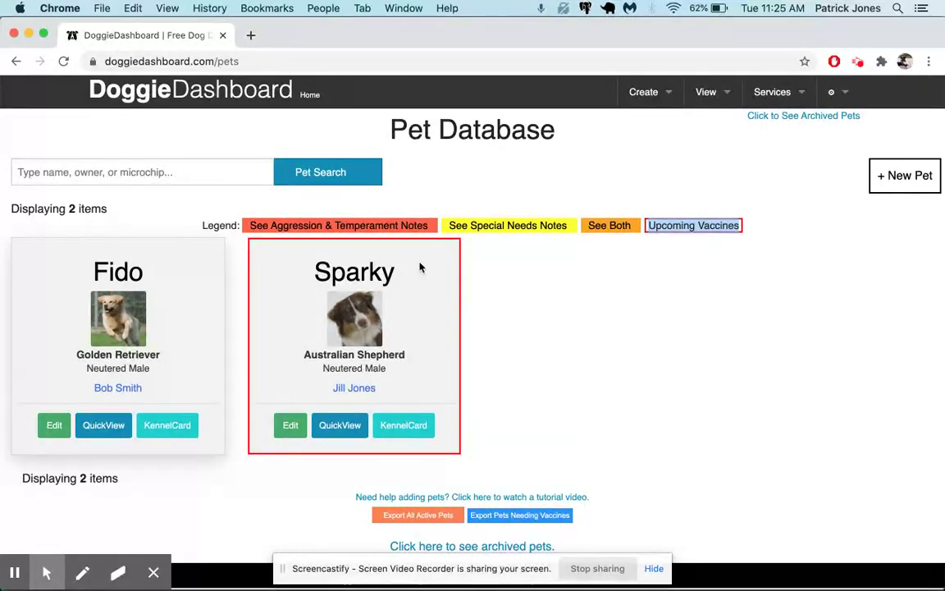
click(515, 289)
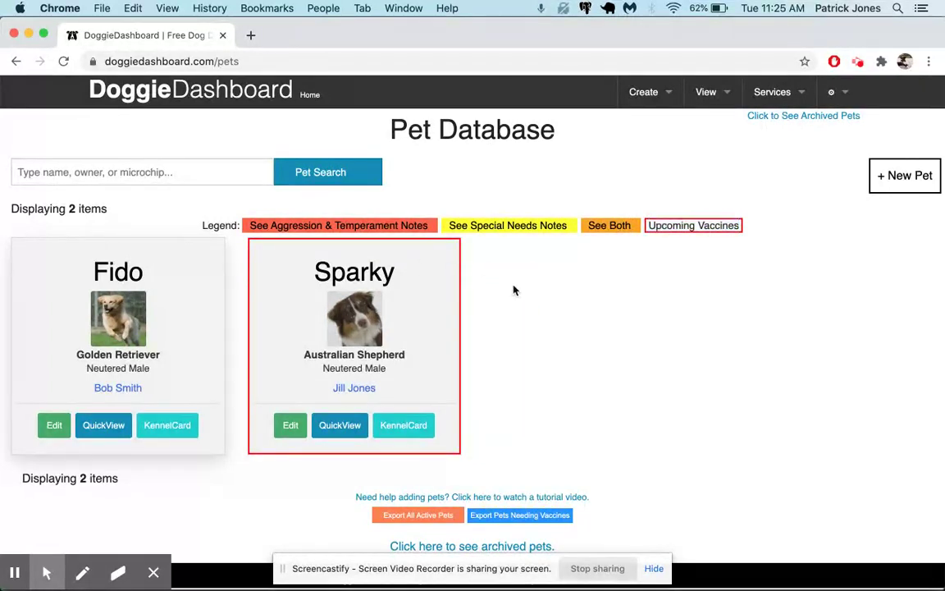